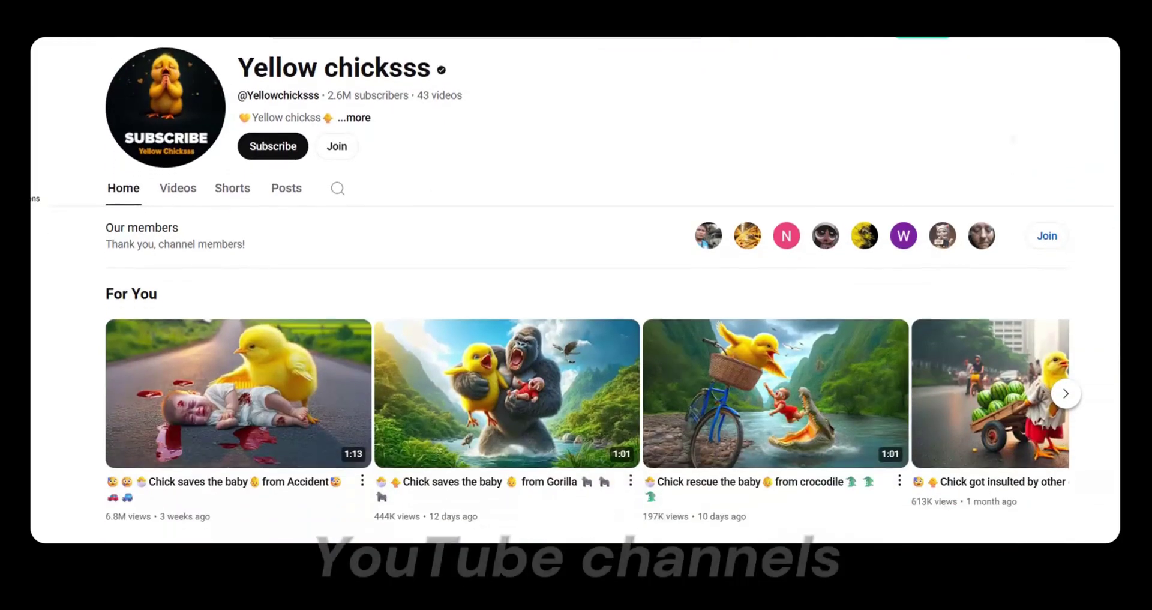
# Scroll down through the channel pages to the KittyKittyVibes orange-cat Shorts grid
pyautogui.scroll(-3, 576, 288)
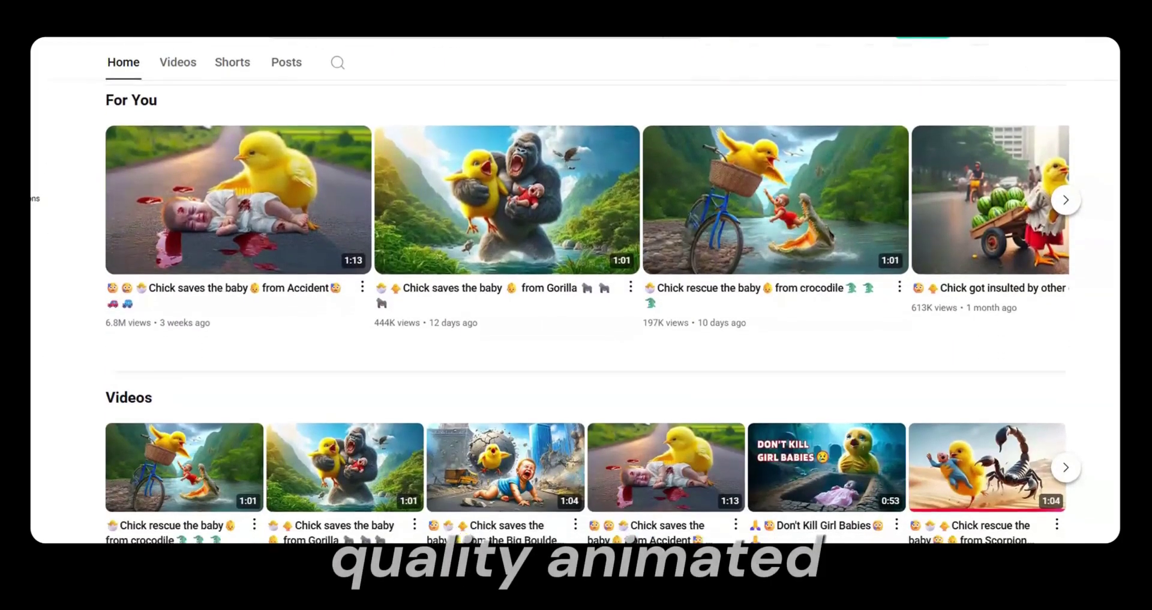
pyautogui.scroll(-1, 576, 288)
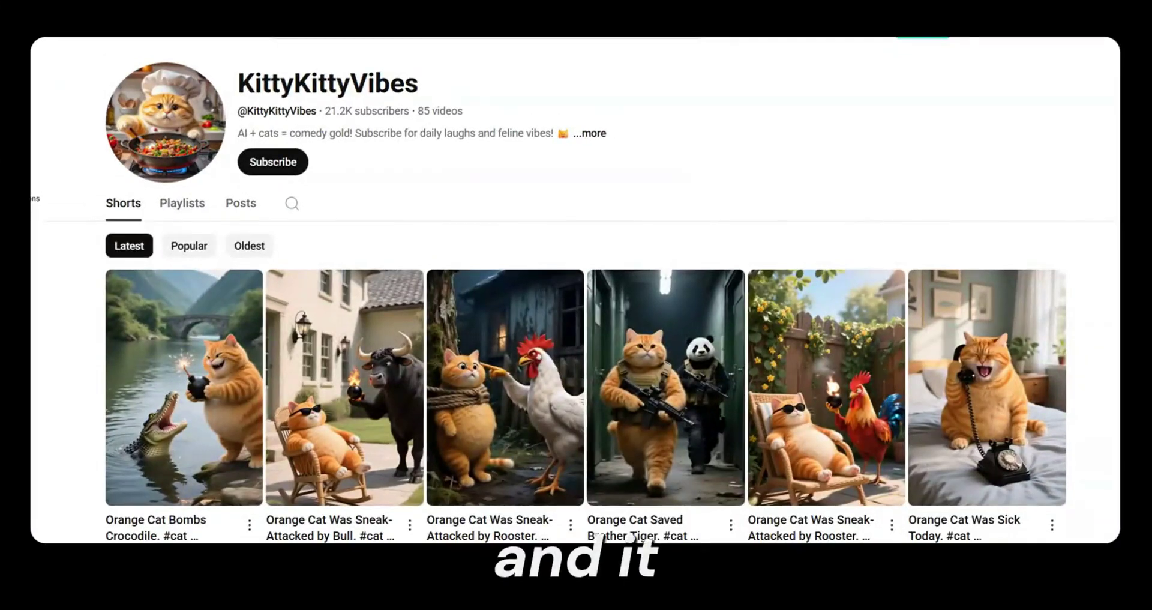
pyautogui.scroll(-5, 576, 312)
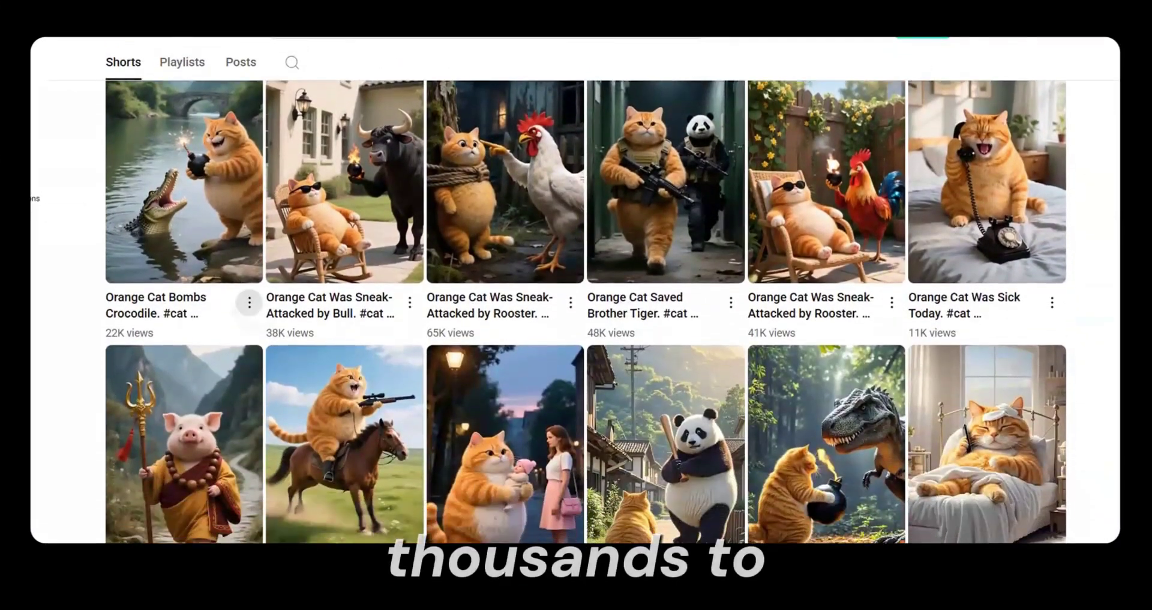
pyautogui.scroll(-6, 576, 312)
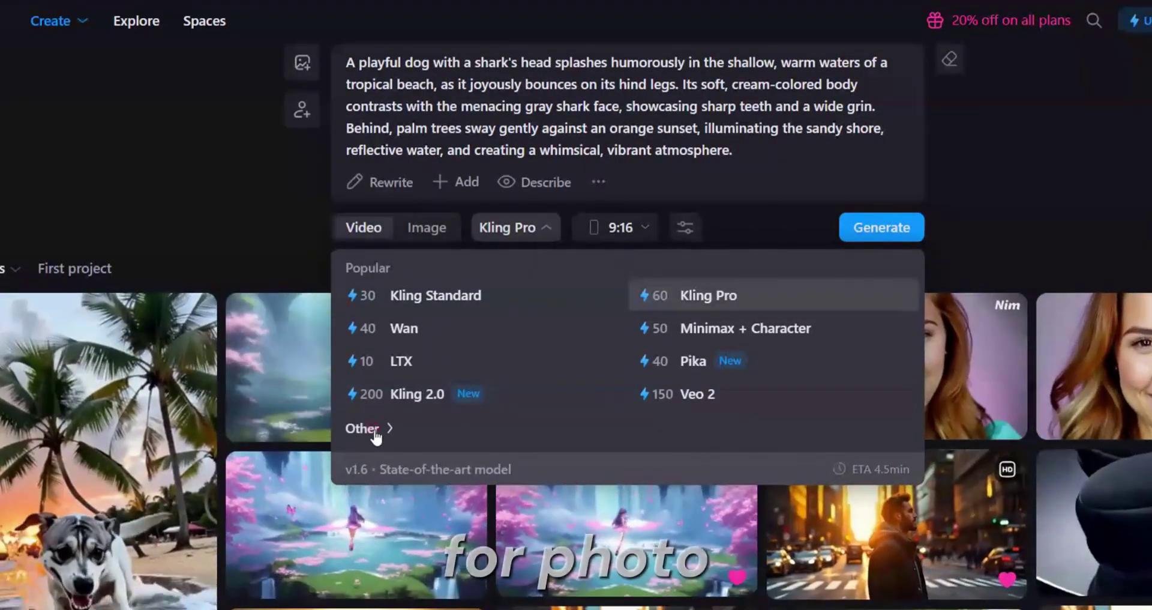
# Expand the Other video models, then browse Nim's Explore feed of community videos
pyautogui.click(371, 431)
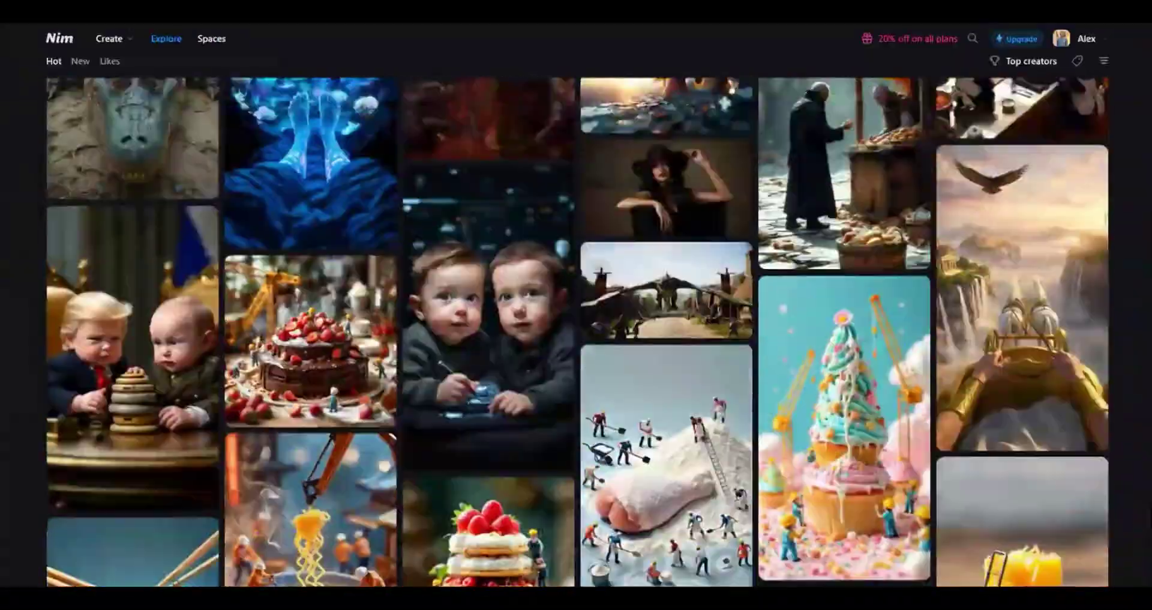
pyautogui.scroll(-15, 1149, 343)
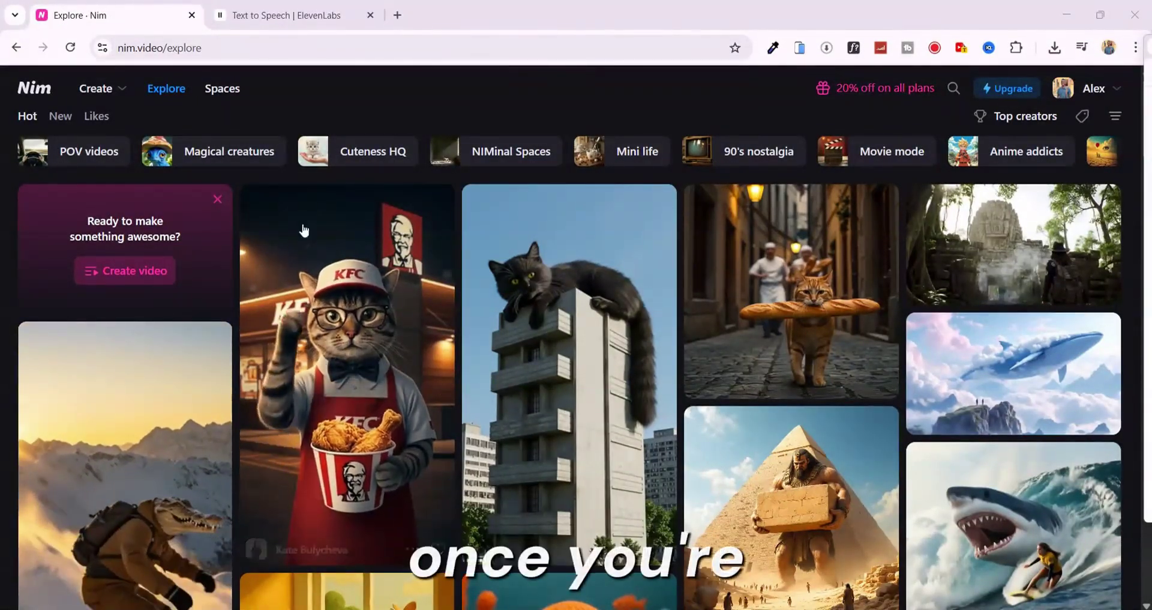
# Scroll further down the Explore gallery, then show the Create menu's tools
pyautogui.scroll(-5, 318, 218)
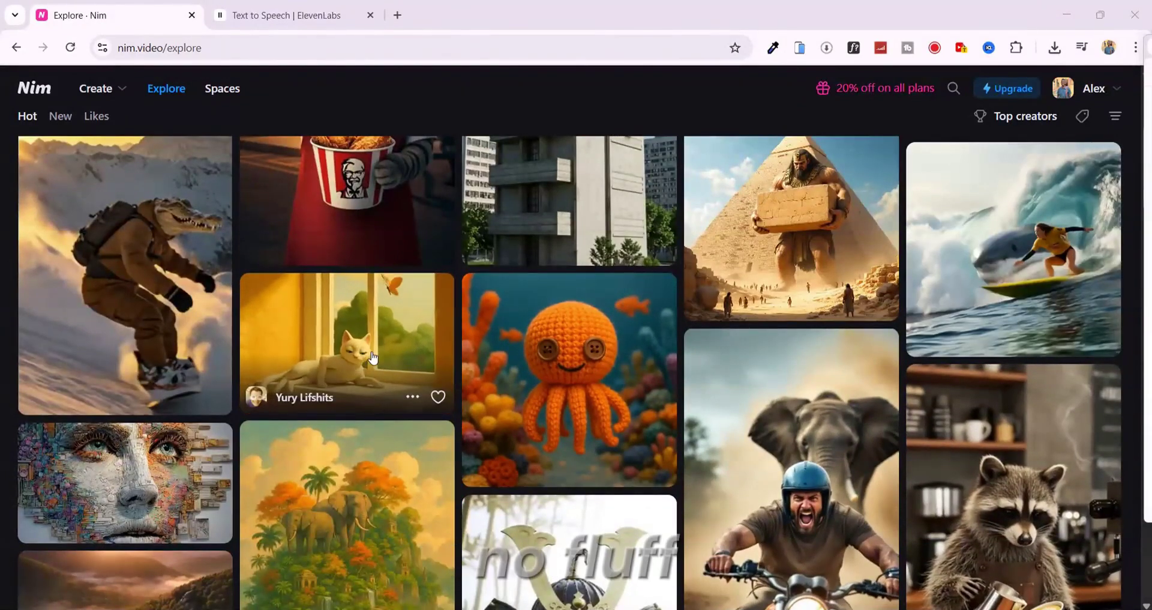
pyautogui.scroll(-7, 138, 243)
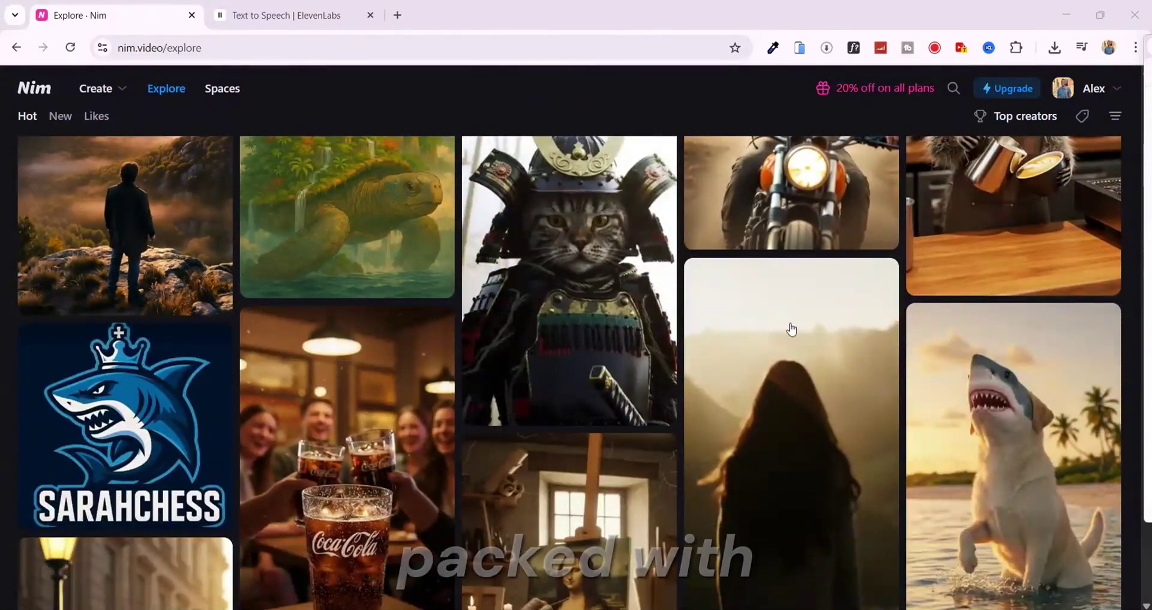
pyautogui.scroll(-5, 818, 336)
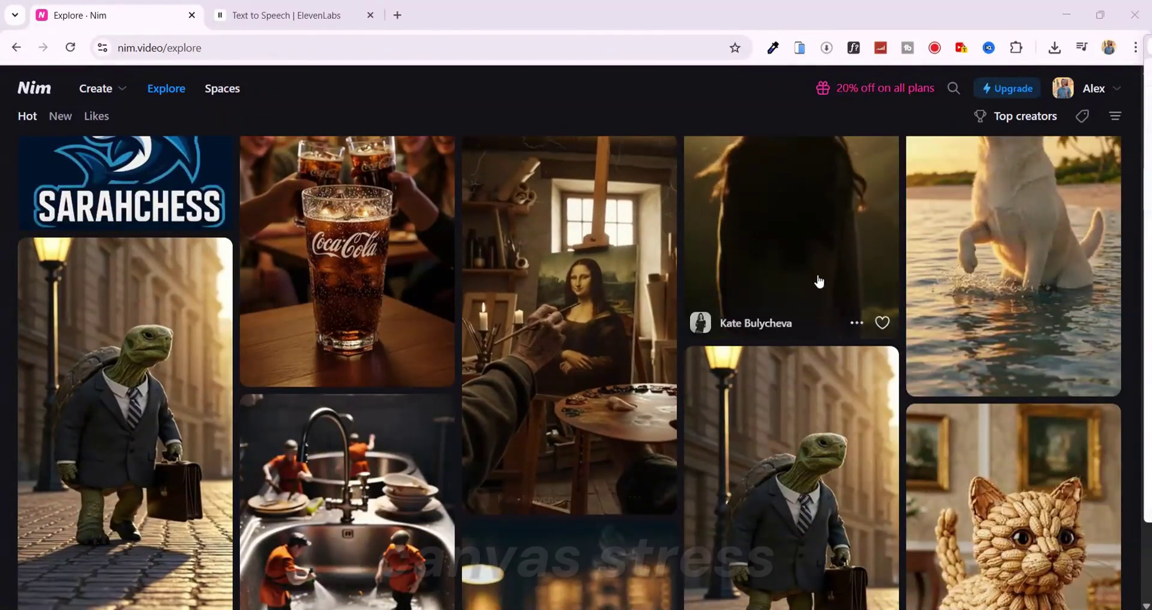
pyautogui.scroll(-8, 800, 335)
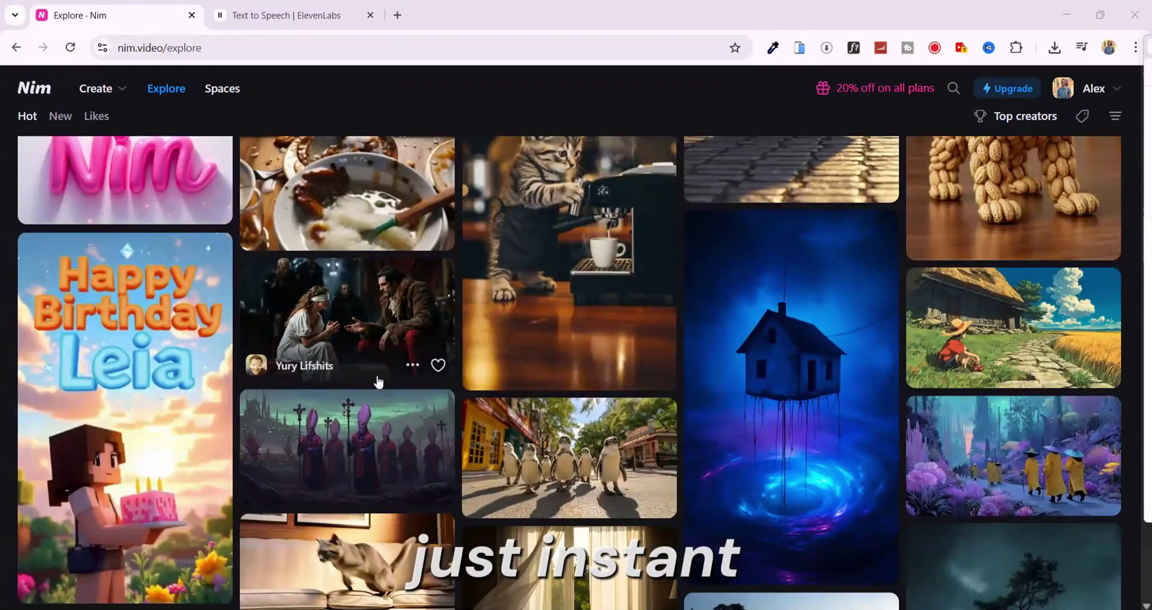
pyautogui.click(107, 92)
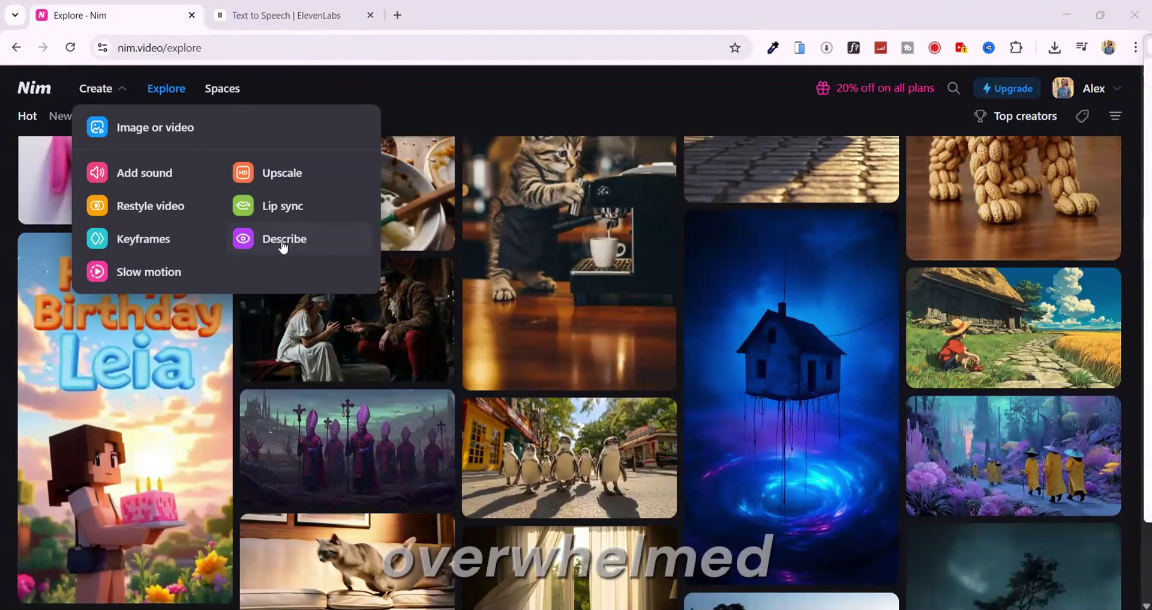
# Write the prompt 'a male survivor walking out a battle field' and have Rewrite enhance it
pyautogui.click(142, 137)
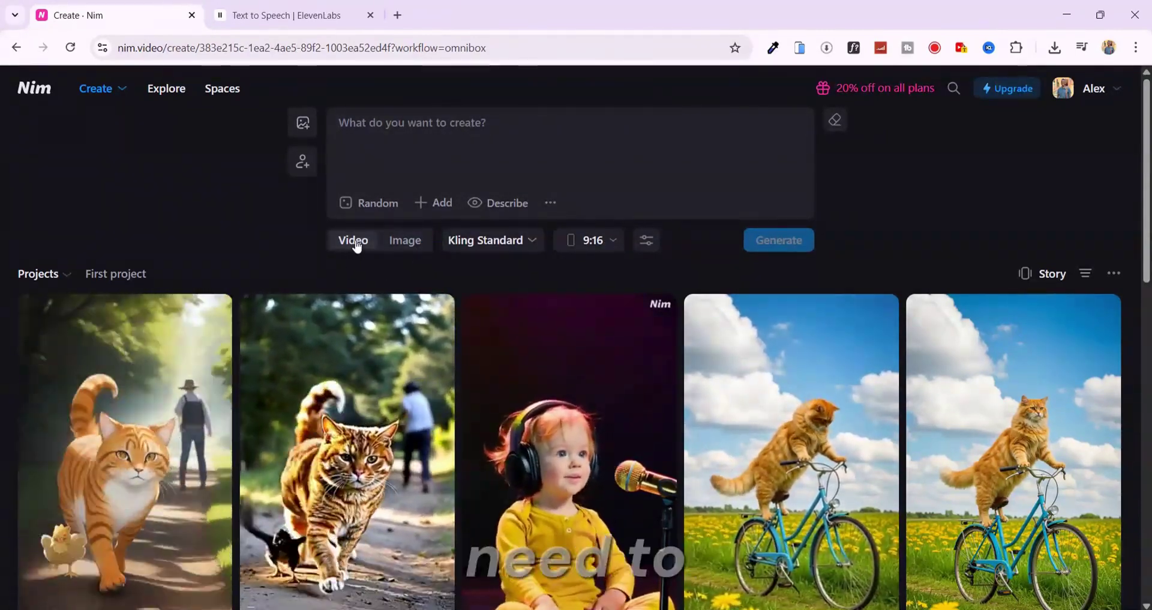
pyautogui.click(386, 128)
pyautogui.write('a male survivor')
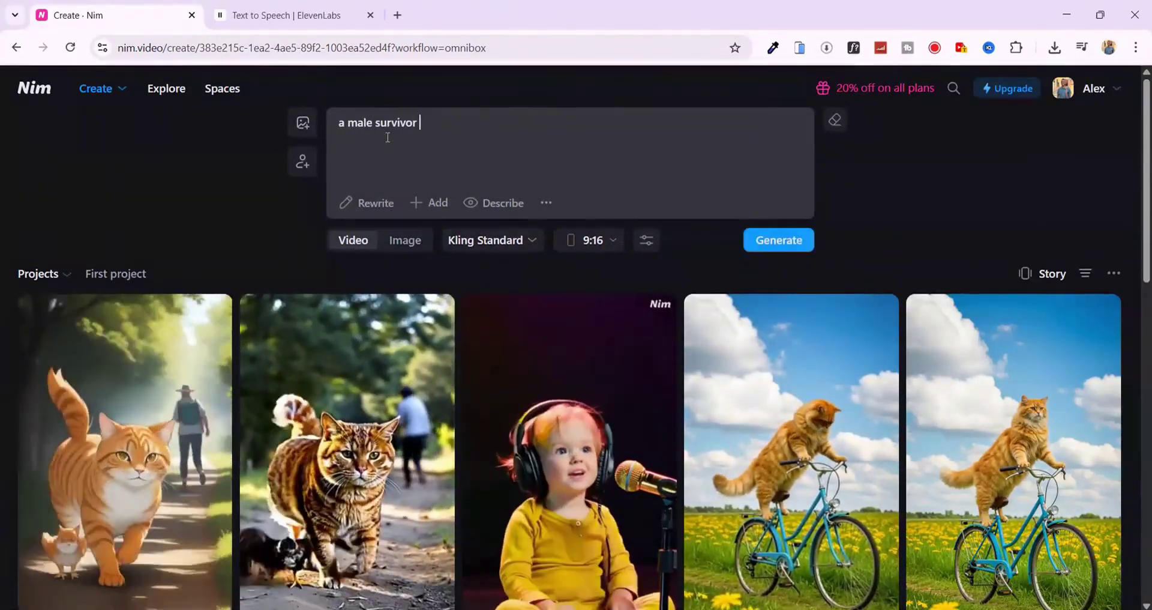
pyautogui.write(' walking out a ba')
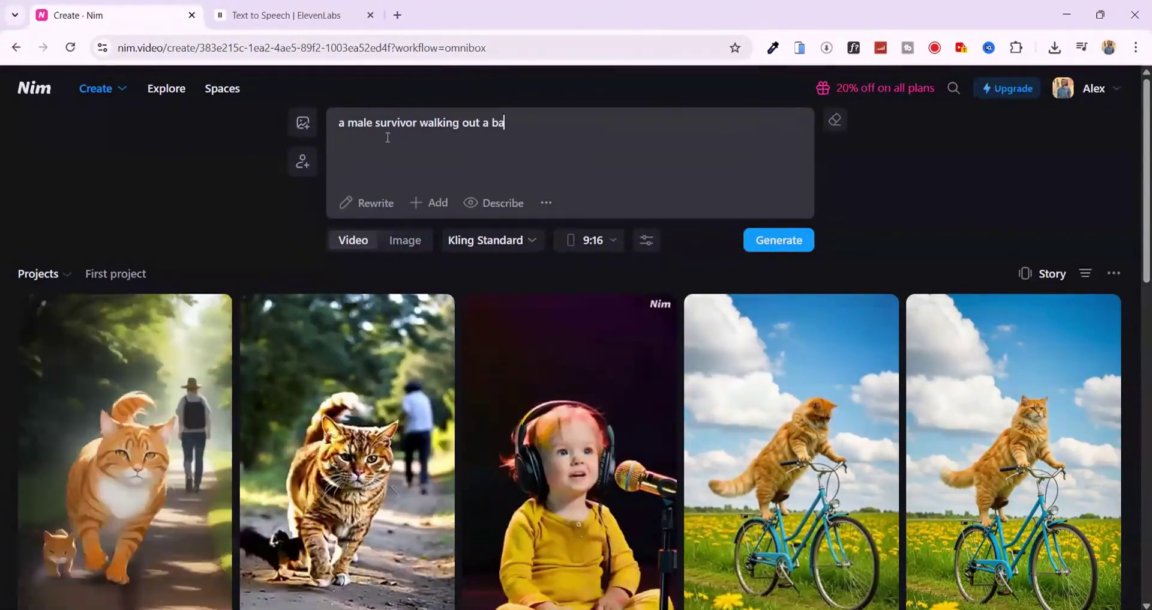
pyautogui.write('ttle field')
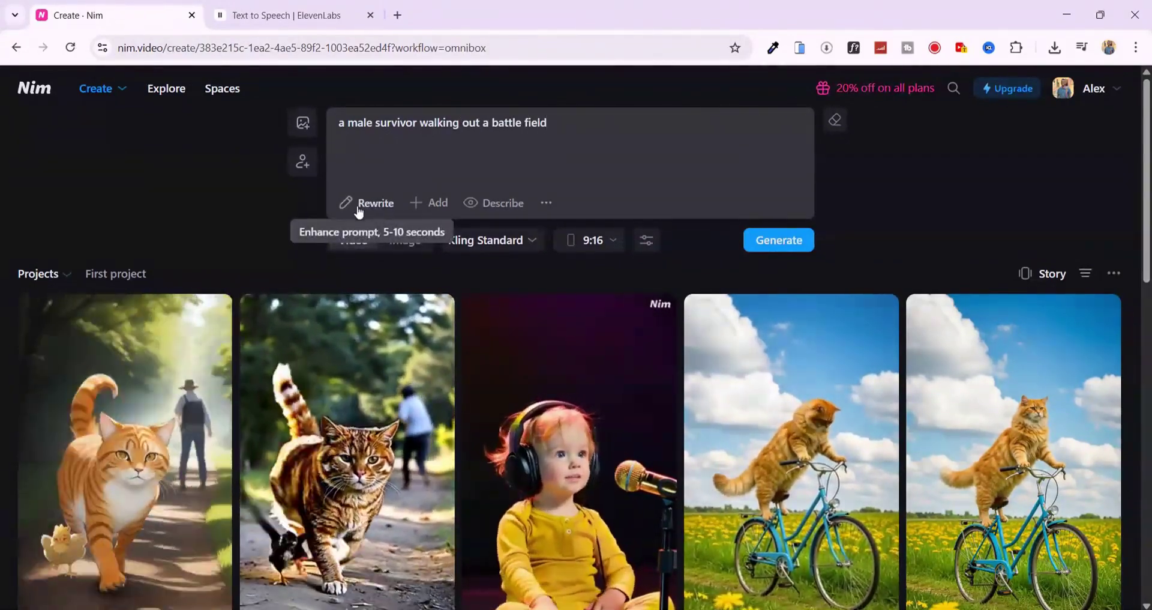
pyautogui.click(366, 204)
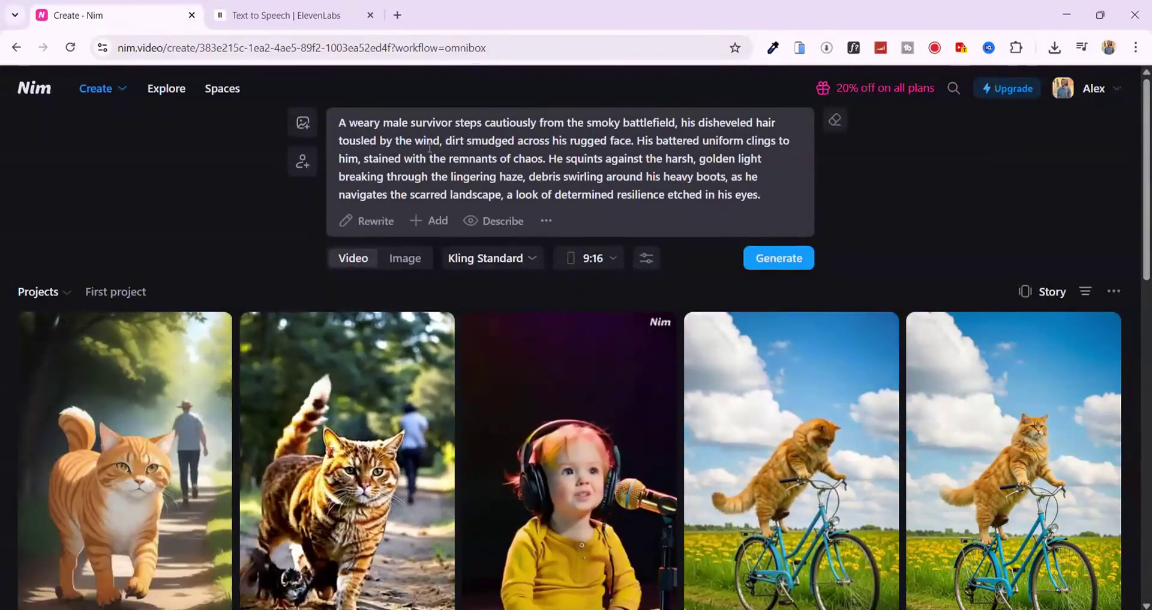
pyautogui.click(425, 219)
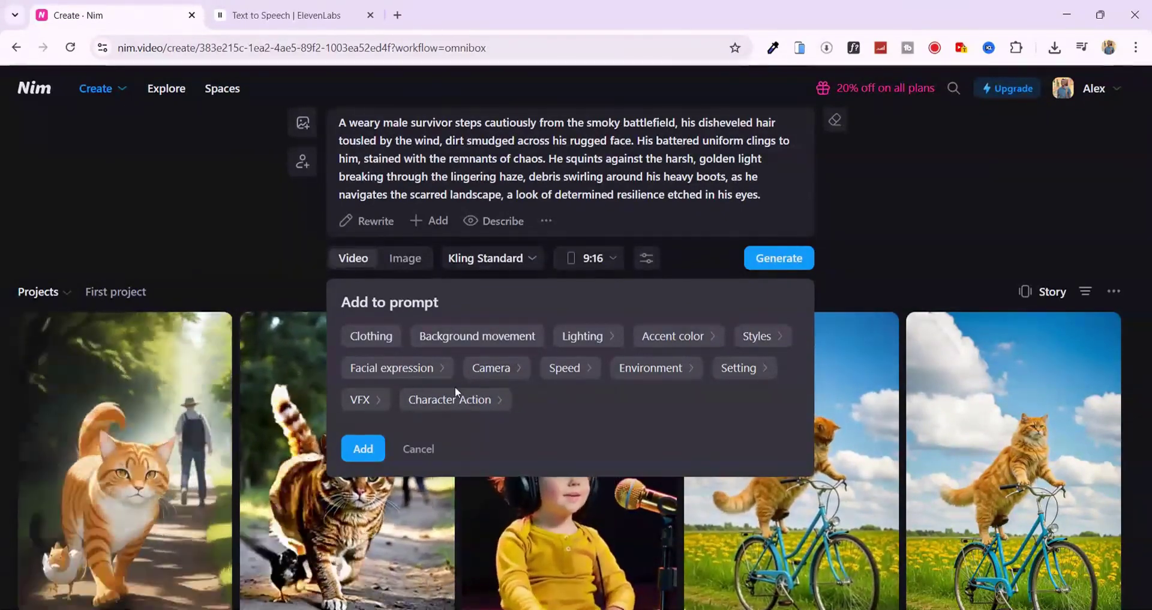
pyautogui.click(421, 448)
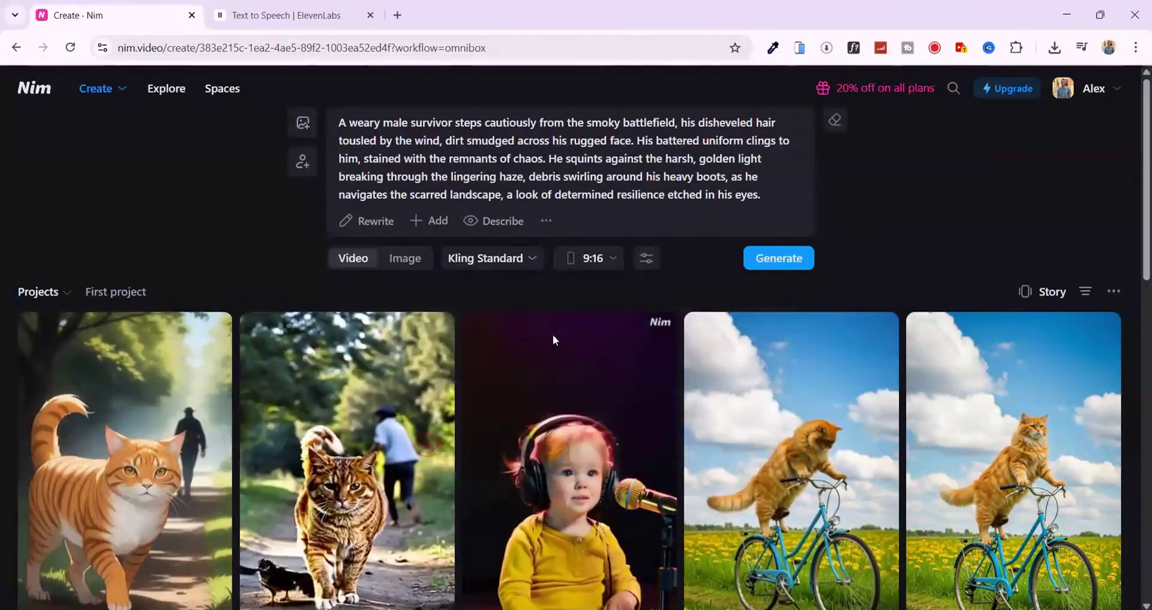
pyautogui.click(498, 220)
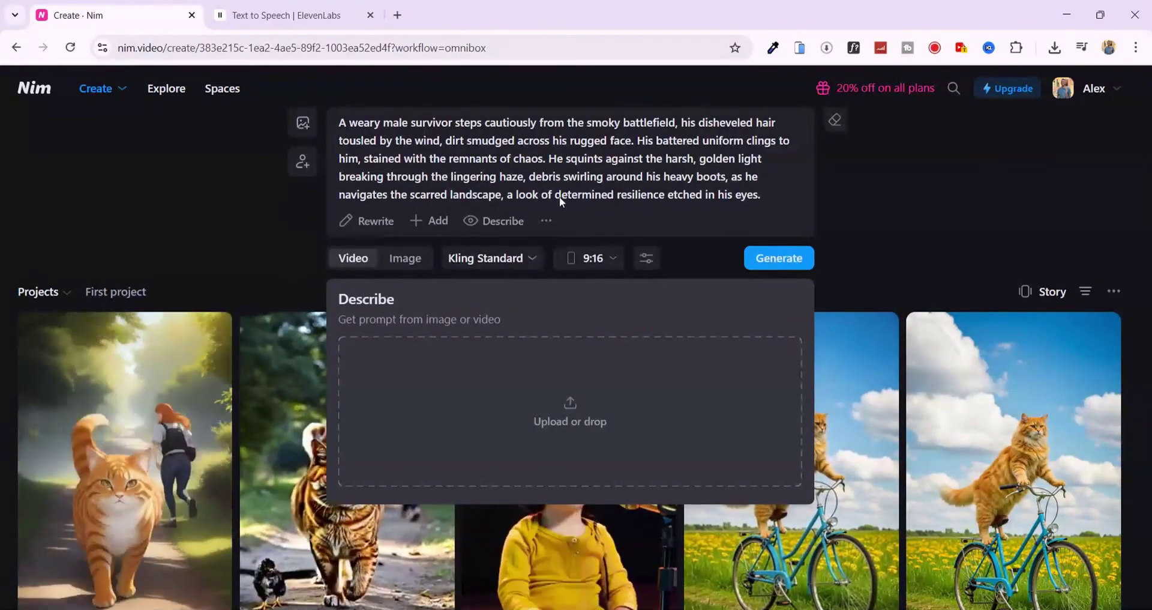
pyautogui.click(577, 184)
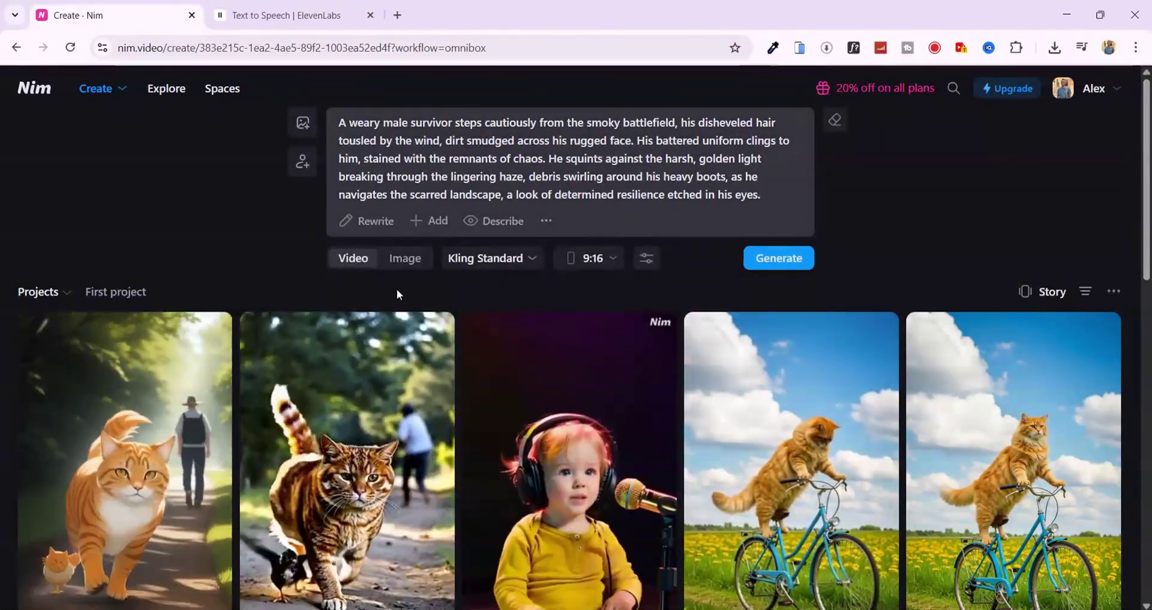
# Switch to Image mode, pick Flux Pro at 16:9, and generate the survivor image
pyautogui.click(406, 260)
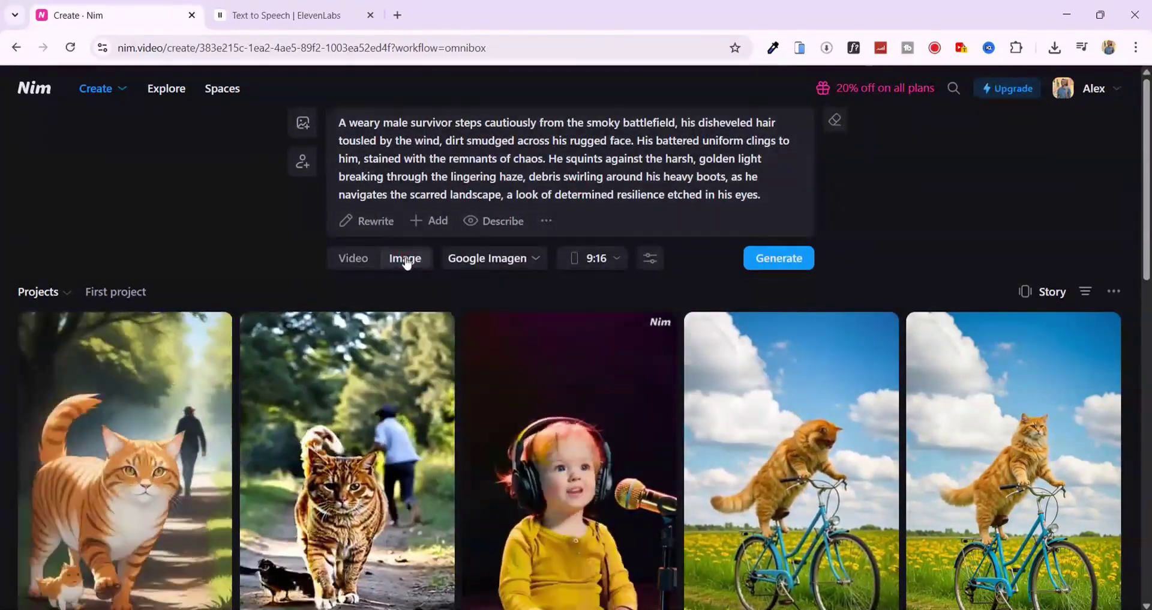
pyautogui.click(534, 258)
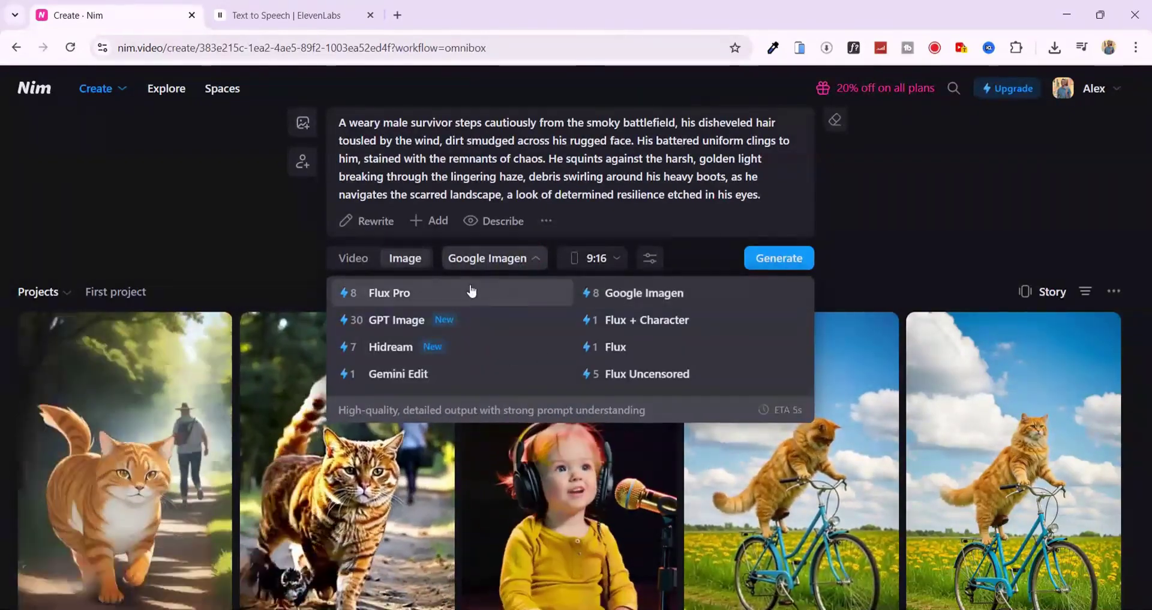
pyautogui.click(407, 294)
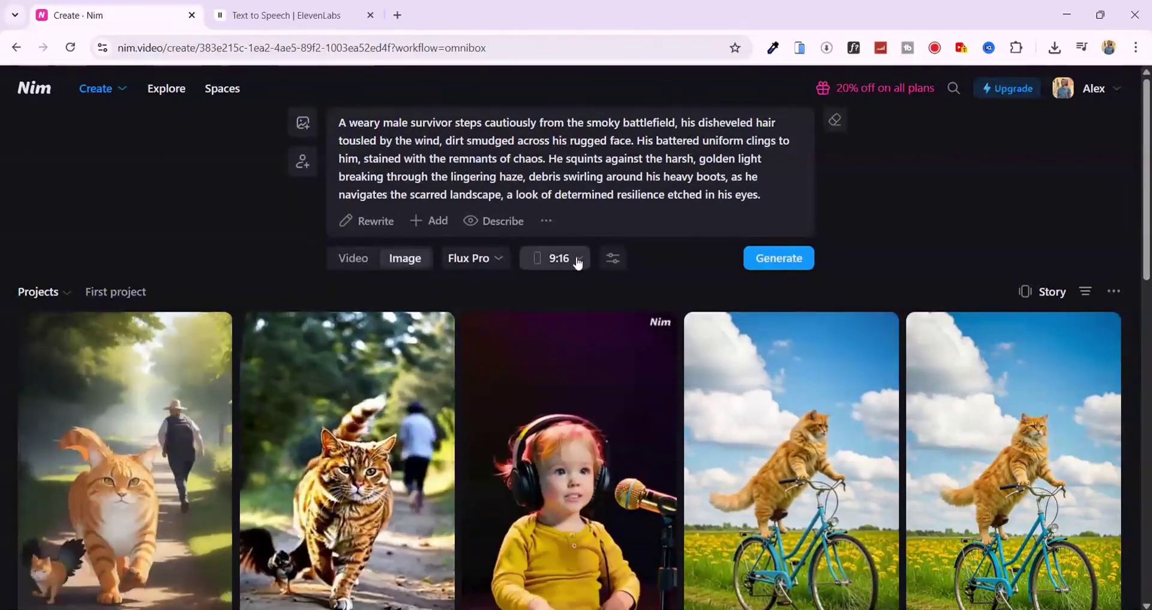
pyautogui.click(577, 259)
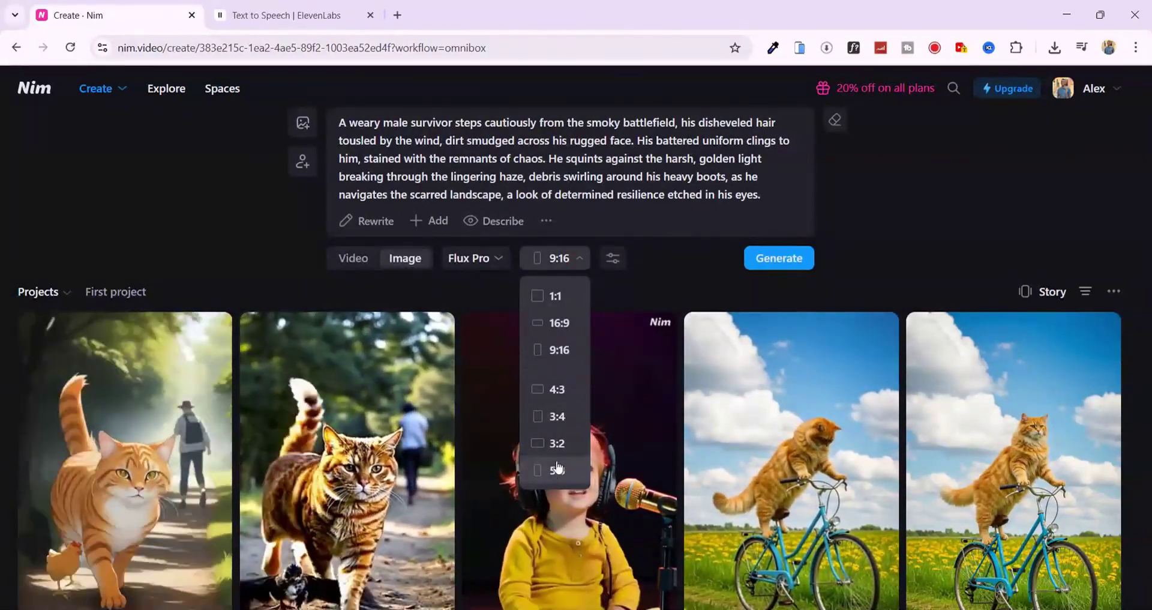
pyautogui.click(557, 323)
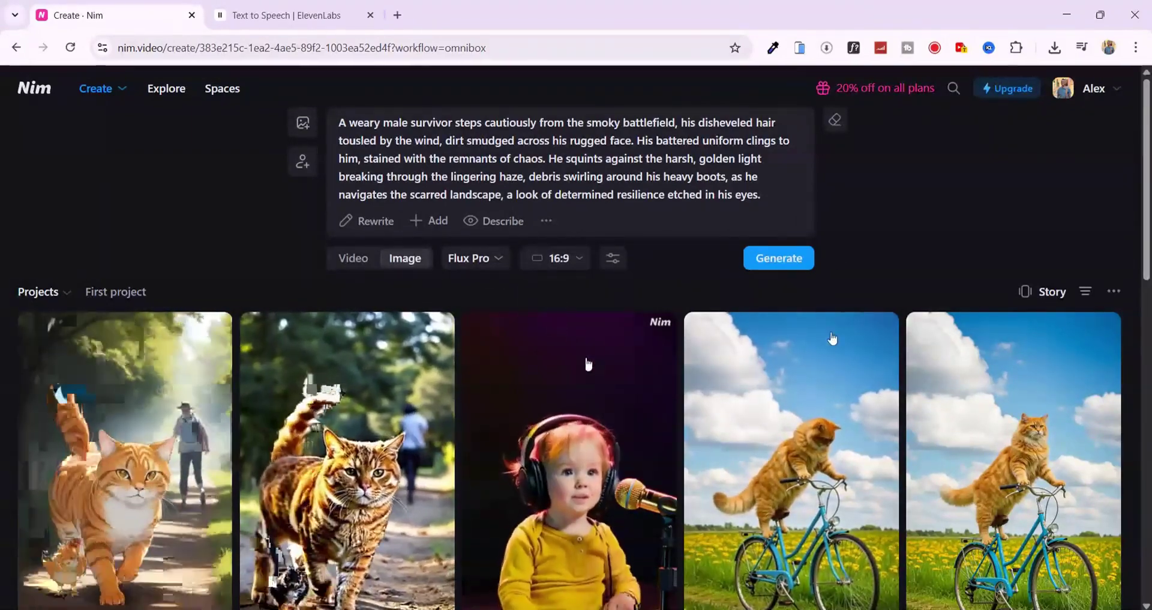
pyautogui.click(773, 262)
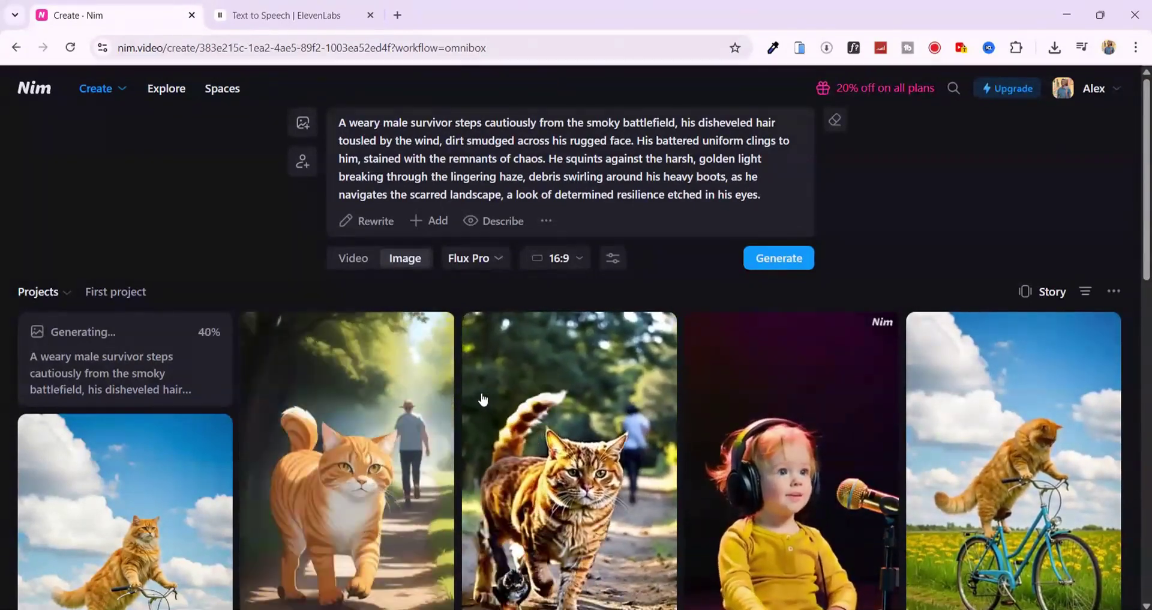
pyautogui.click(64, 291)
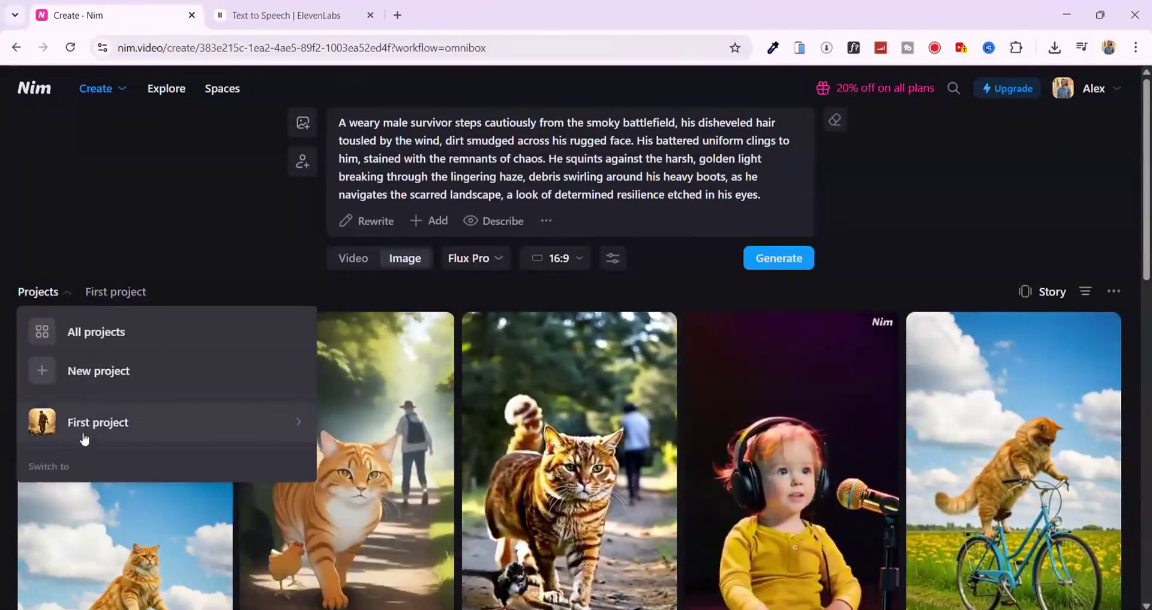
pyautogui.click(96, 428)
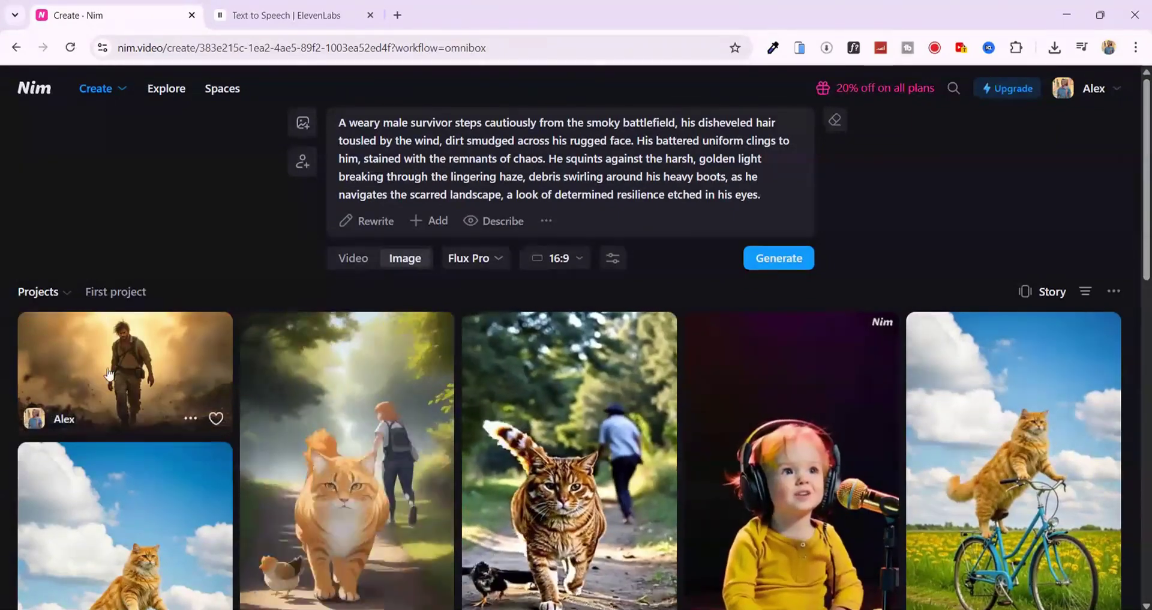
pyautogui.click(56, 294)
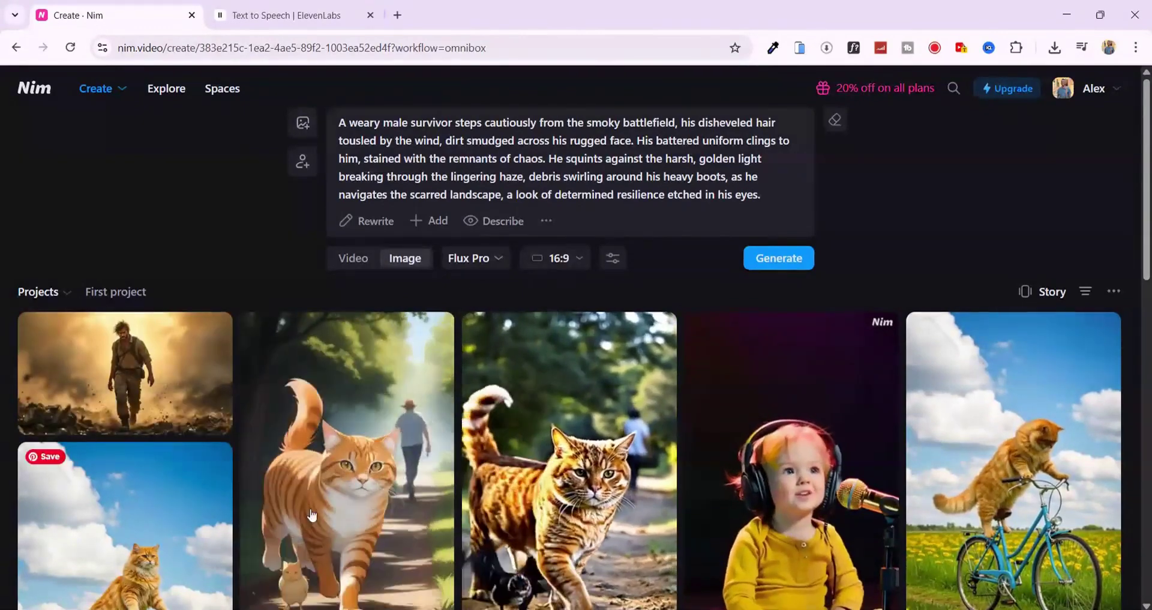
pyautogui.click(132, 373)
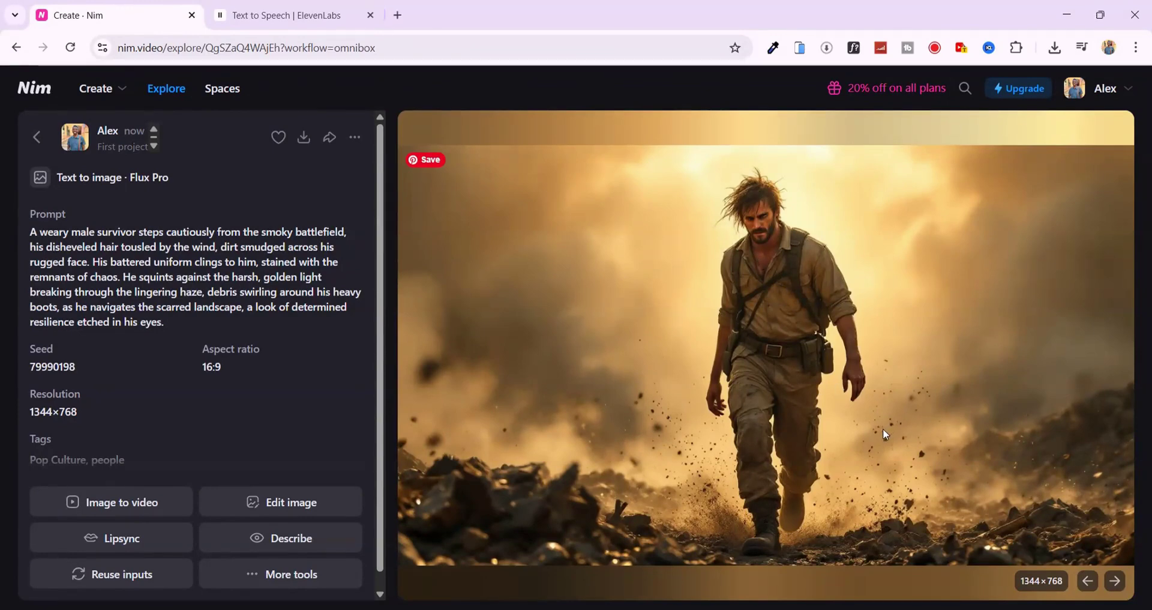
pyautogui.click(39, 138)
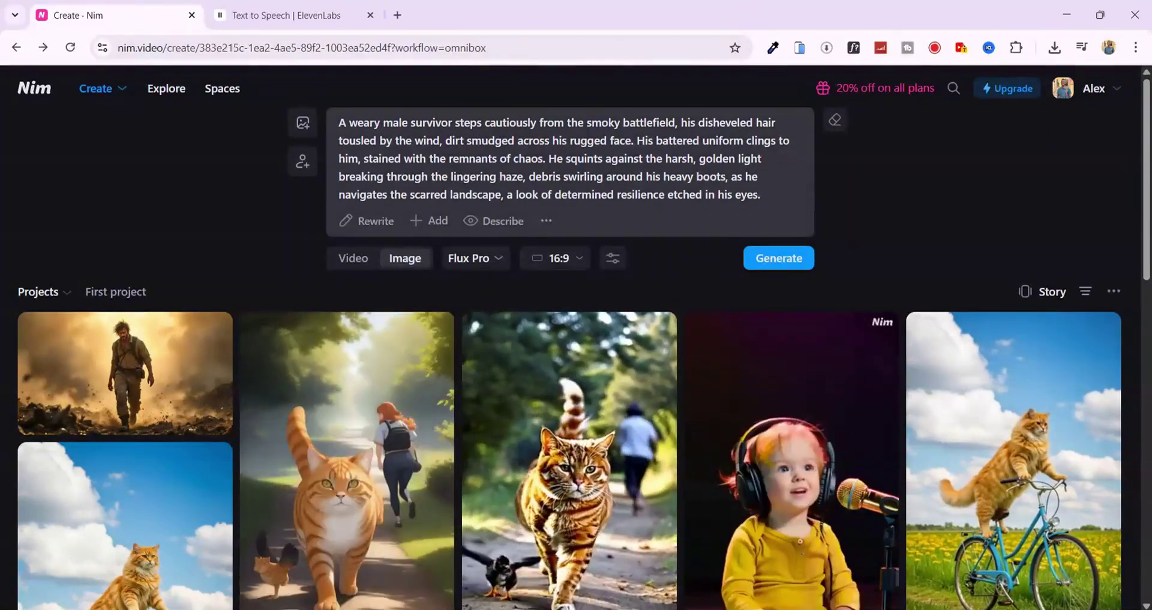
# Replace the prompt with the golden-hour New York street prompt, generate, and open the result
pyautogui.hotkey('ctrl', 'a')
pyautogui.write('A photorealistic golden hour street scene in New York City—pedestrians, traffic, birds, reflections on glass buildings. Camera dolly-in toward a man crossing the street, pan left to track him in profile, with shallow depth of field and background bokeh.')
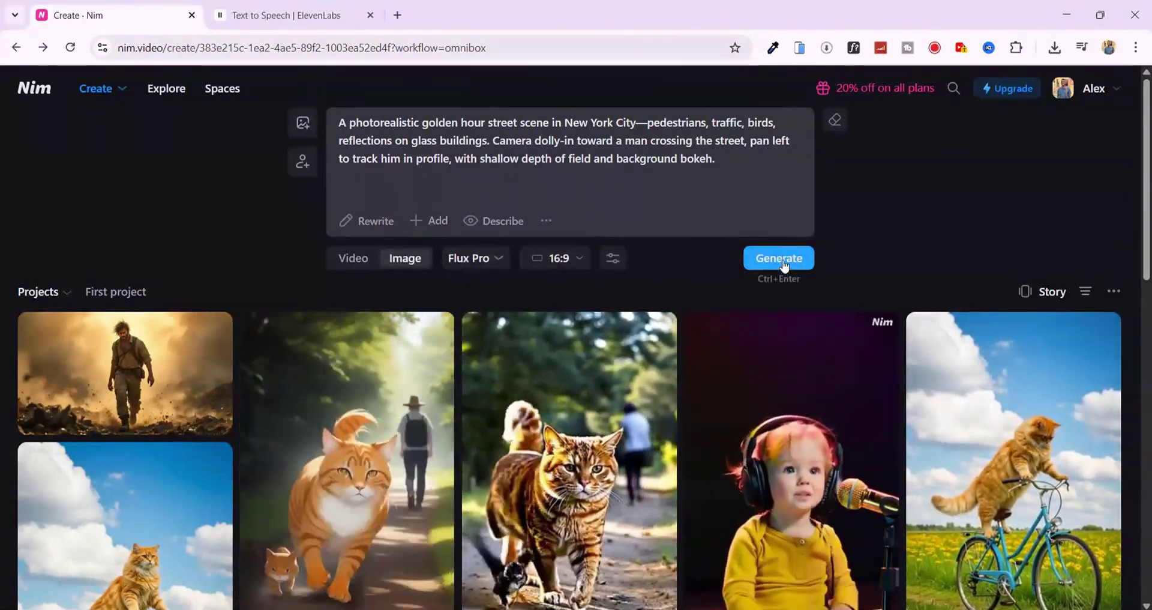
pyautogui.click(782, 259)
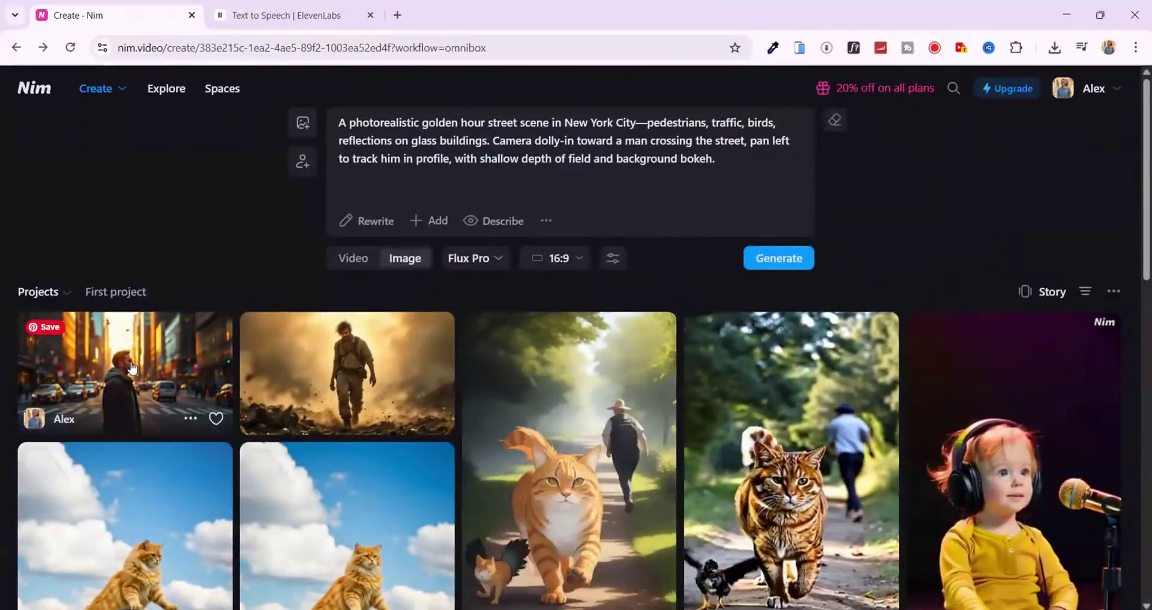
pyautogui.click(130, 361)
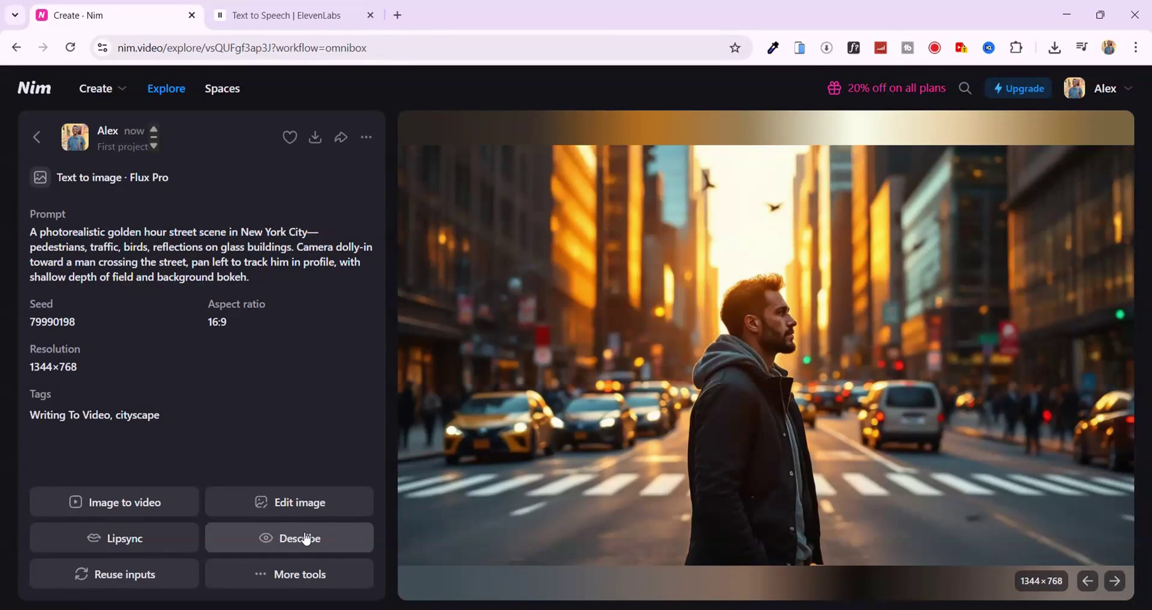
# Convert the New York street image into a Kling Pro video and open the generated clip
pyautogui.click(267, 585)
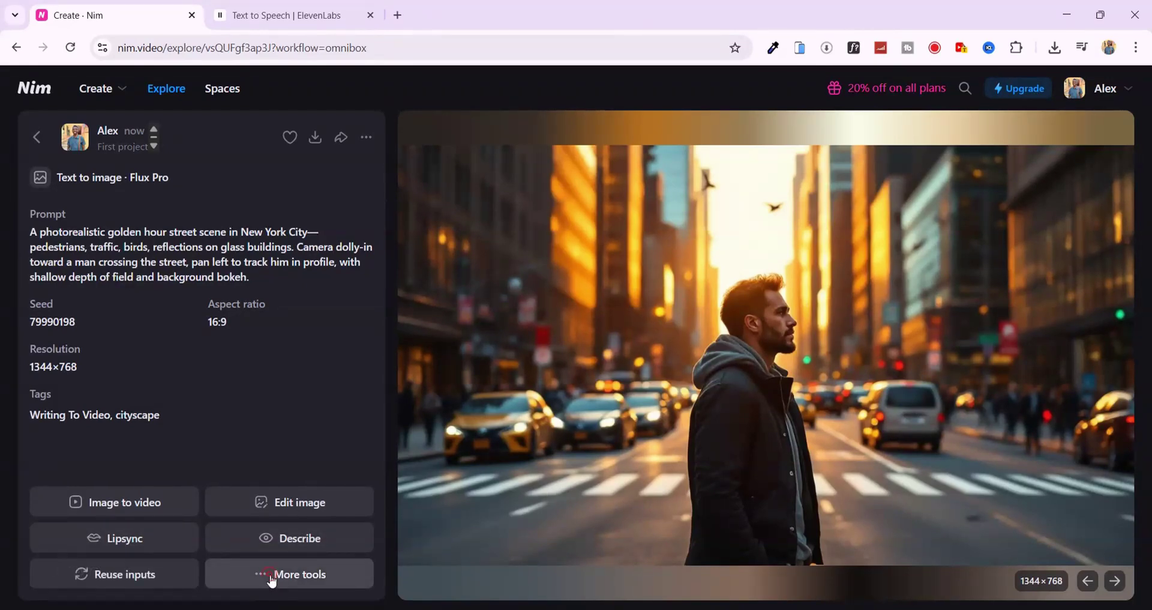
pyautogui.click(273, 582)
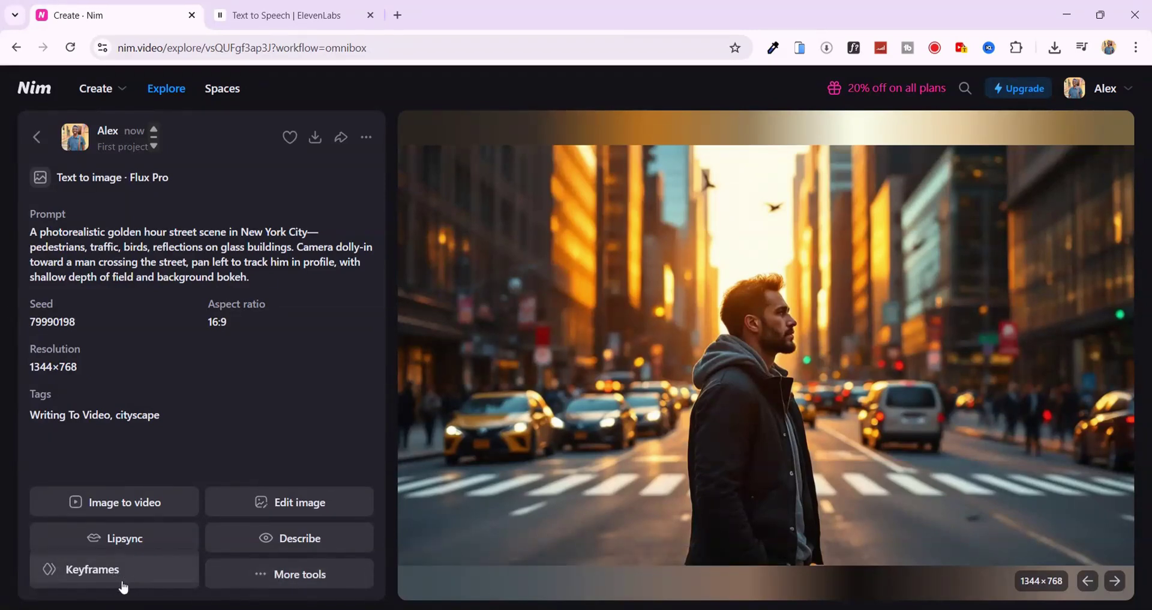
pyautogui.click(134, 503)
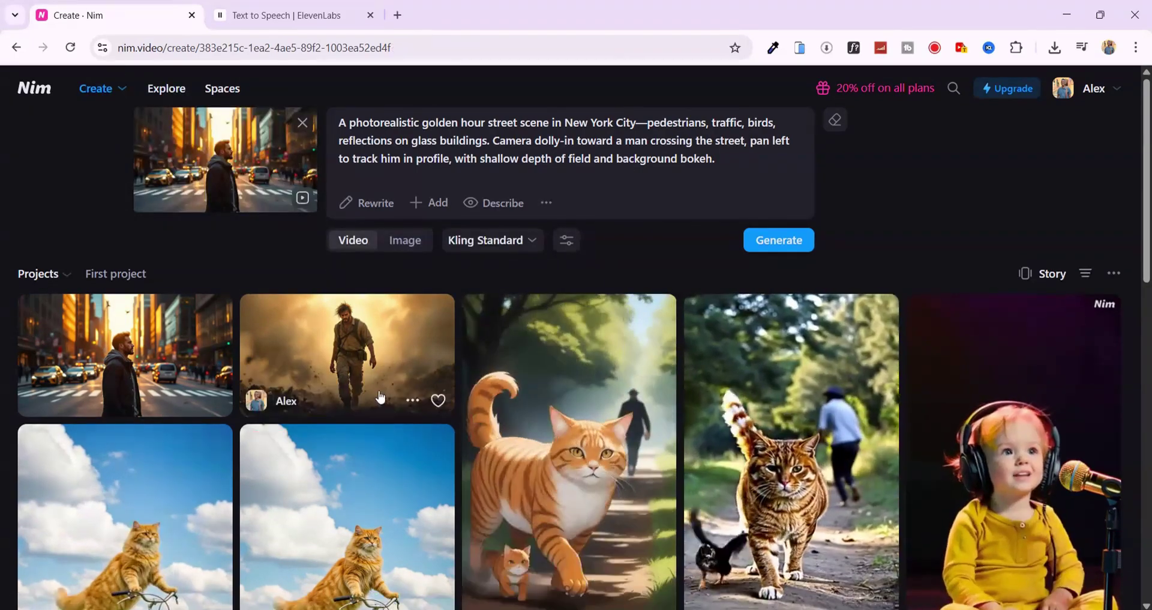
pyautogui.click(533, 240)
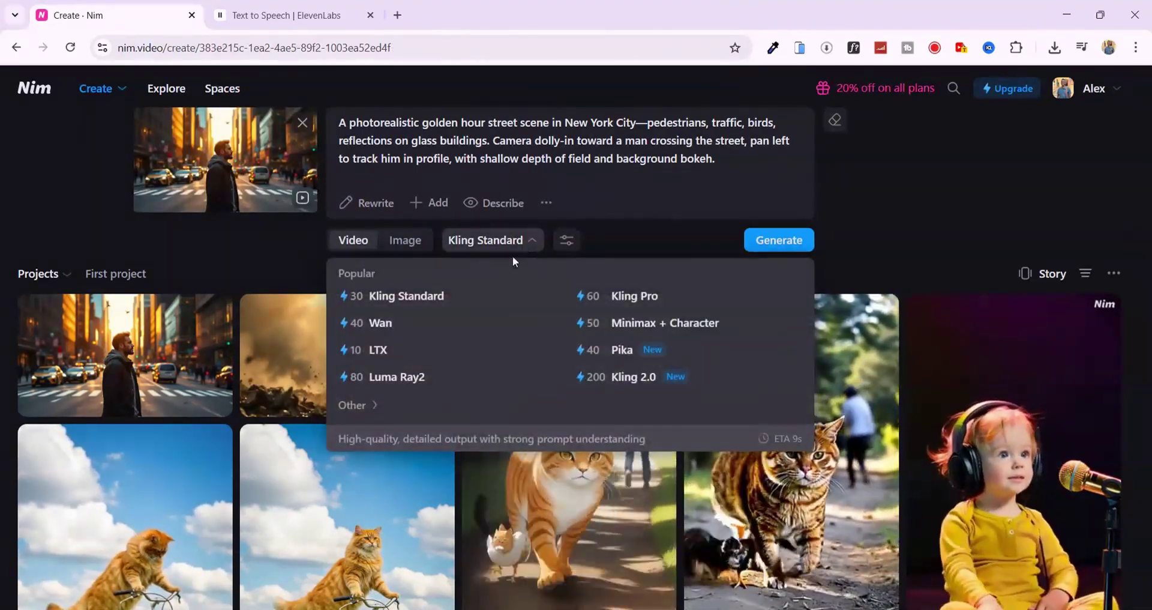
pyautogui.click(630, 295)
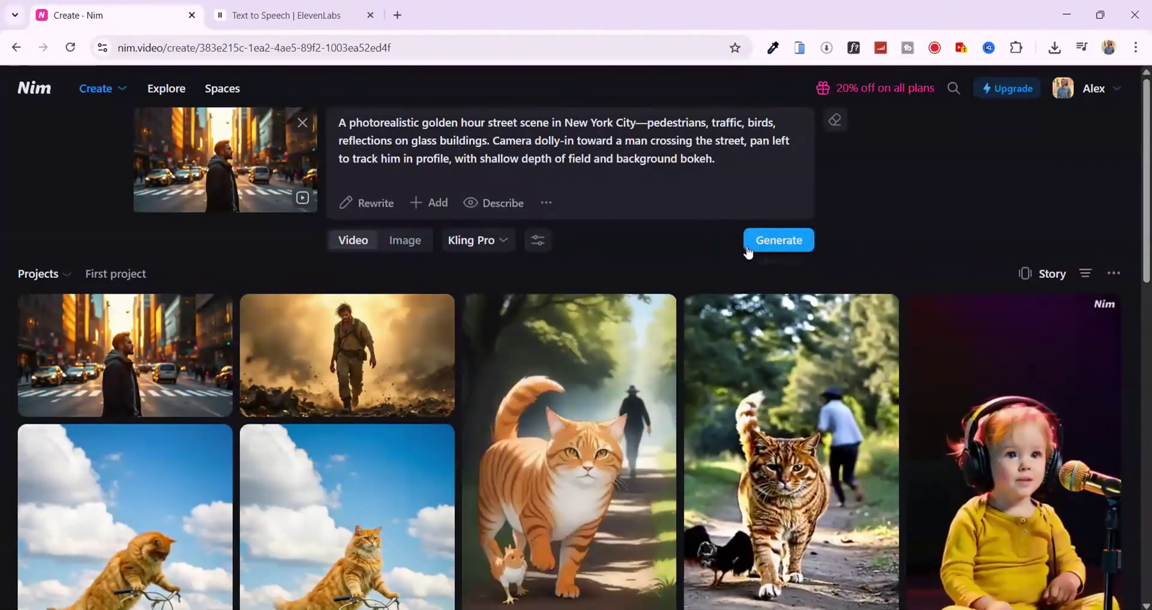
pyautogui.click(777, 243)
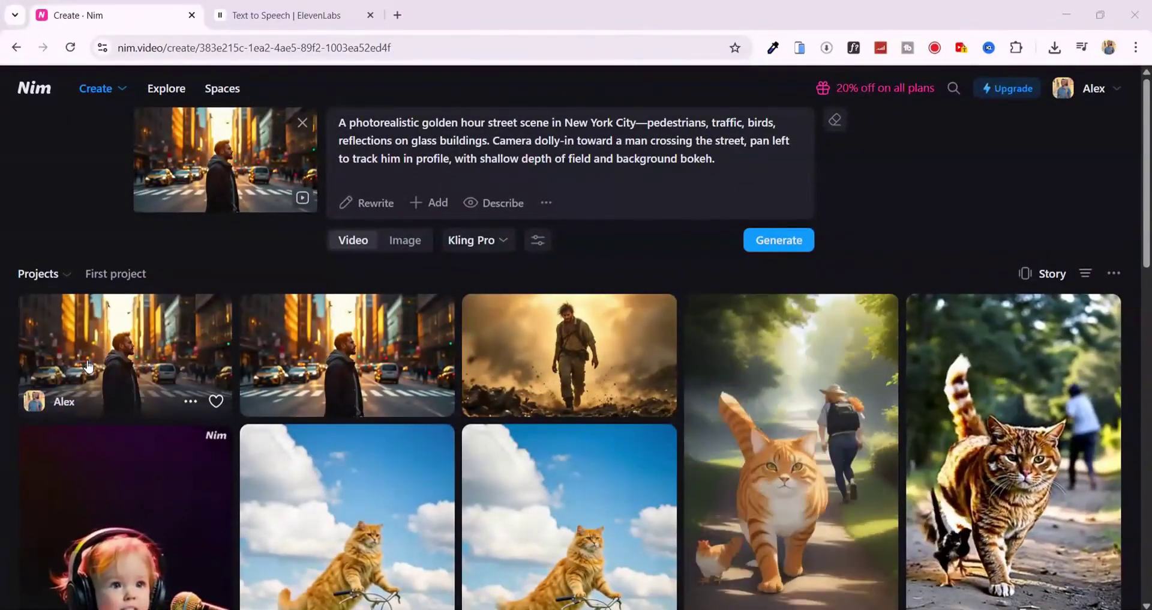
pyautogui.click(96, 363)
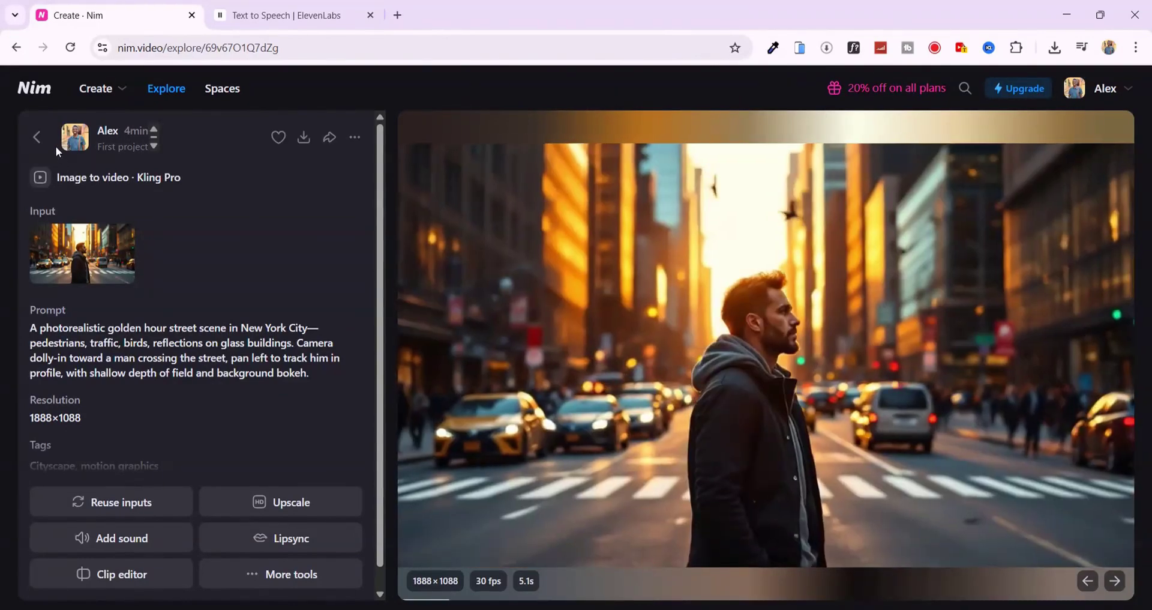
# Back on Create, paste the floating-island winged-girl prompt, select Luma Ray2, and generate
pyautogui.click(37, 137)
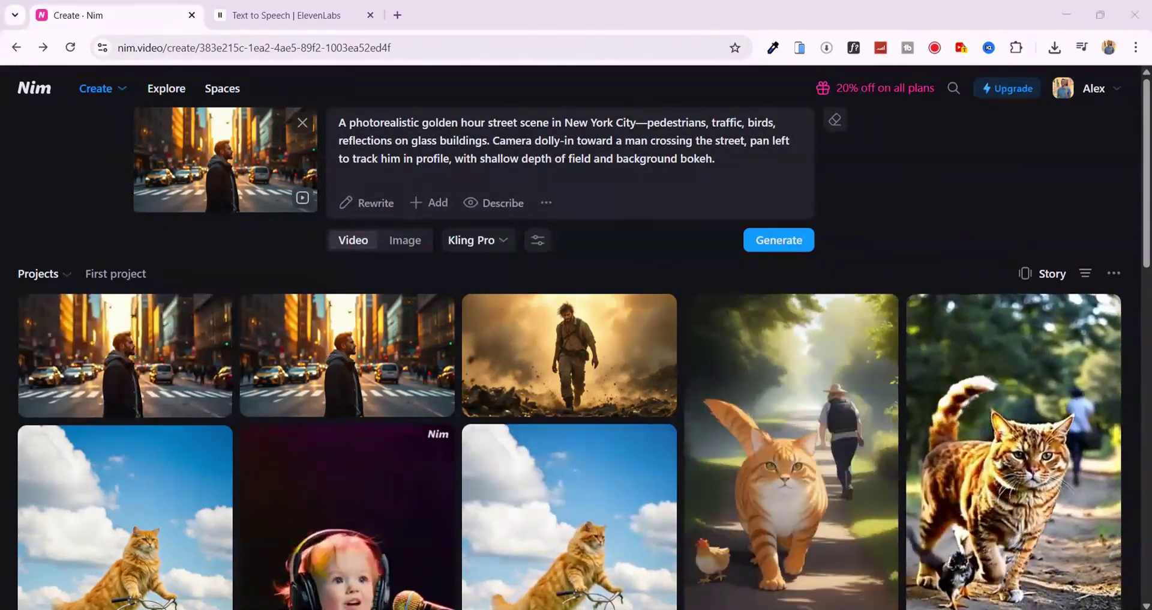
pyautogui.click(505, 140)
pyautogui.hotkey('ctrl', 'a')
pyautogui.write('A floating island with glowing waterfalls, pink clouds, and a winged girl dancing mid-air among butterflies. Camera starts in aerial orbit, slowly pushes through glowing trees toward the waterfall, then spirals around the girl as she ascends.')
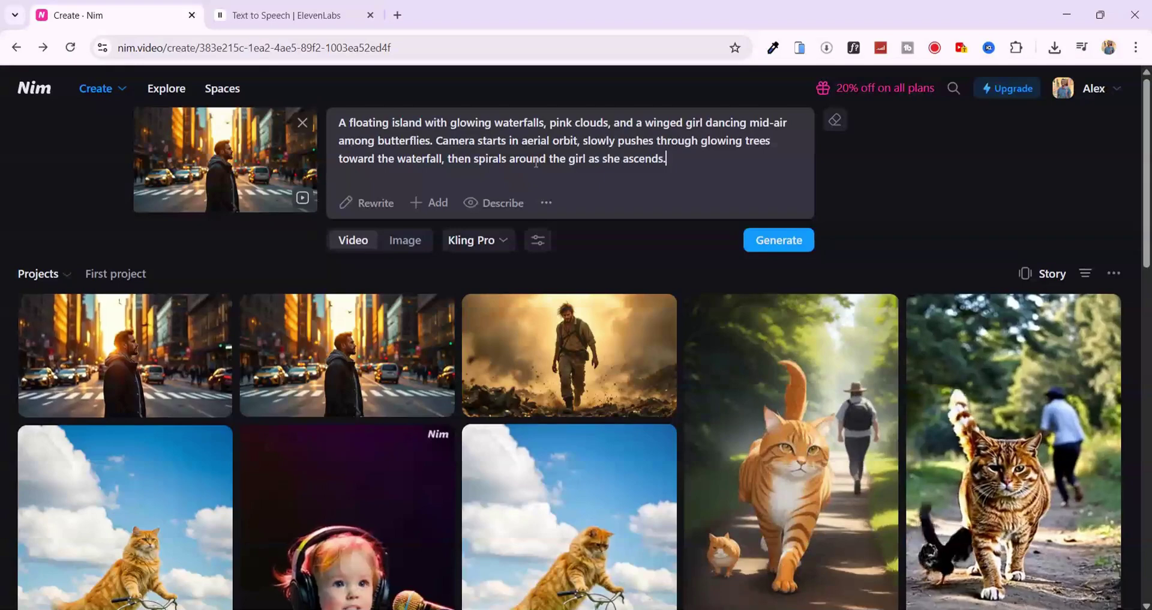
pyautogui.click(502, 242)
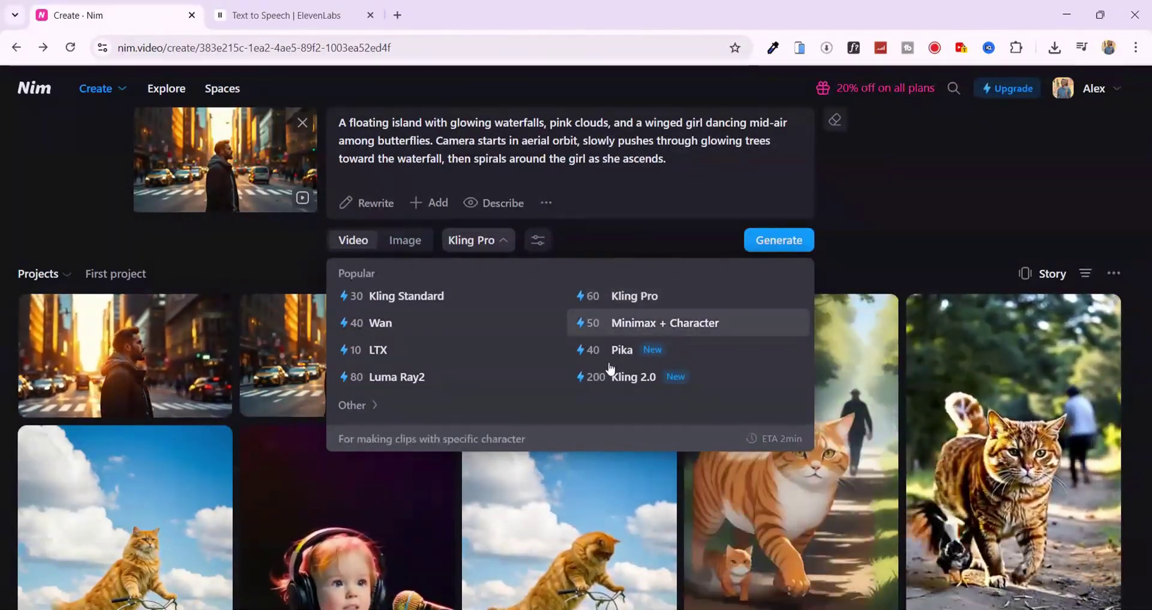
pyautogui.click(397, 378)
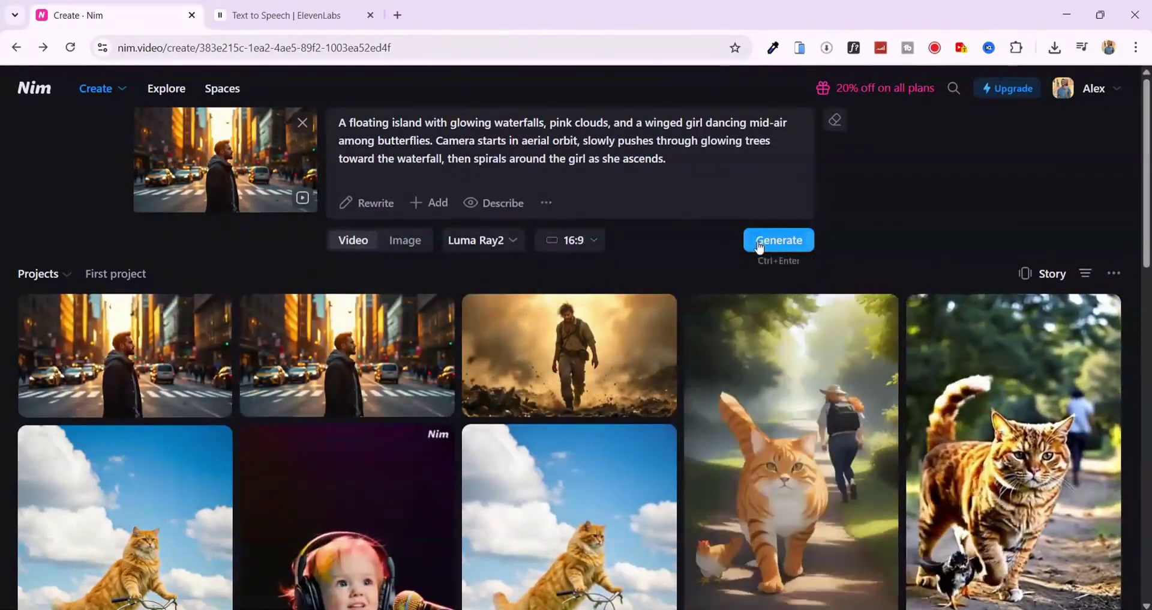
pyautogui.click(773, 240)
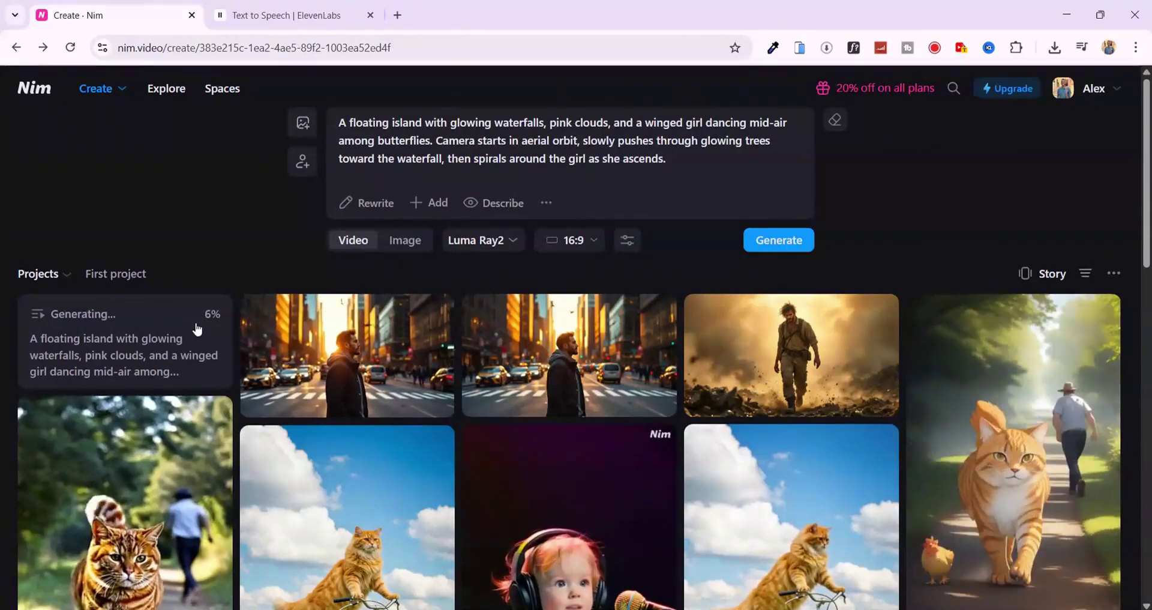
# Open the finished 5.2-second, 960×544 Luma Ray2 fairy video's details page
pyautogui.press('F7')
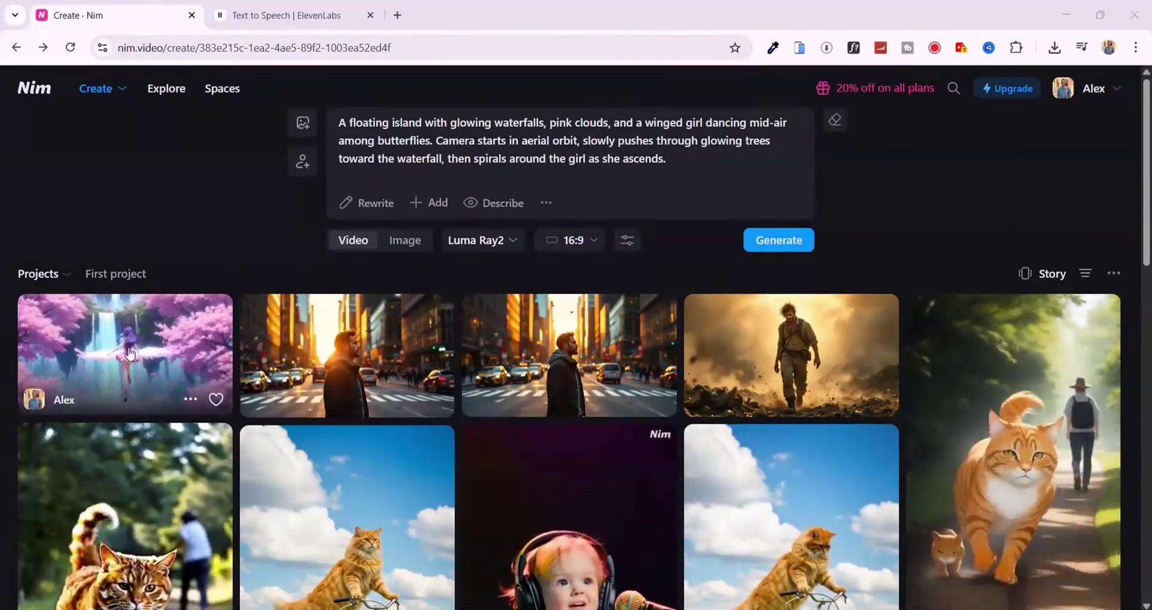
pyautogui.click(131, 348)
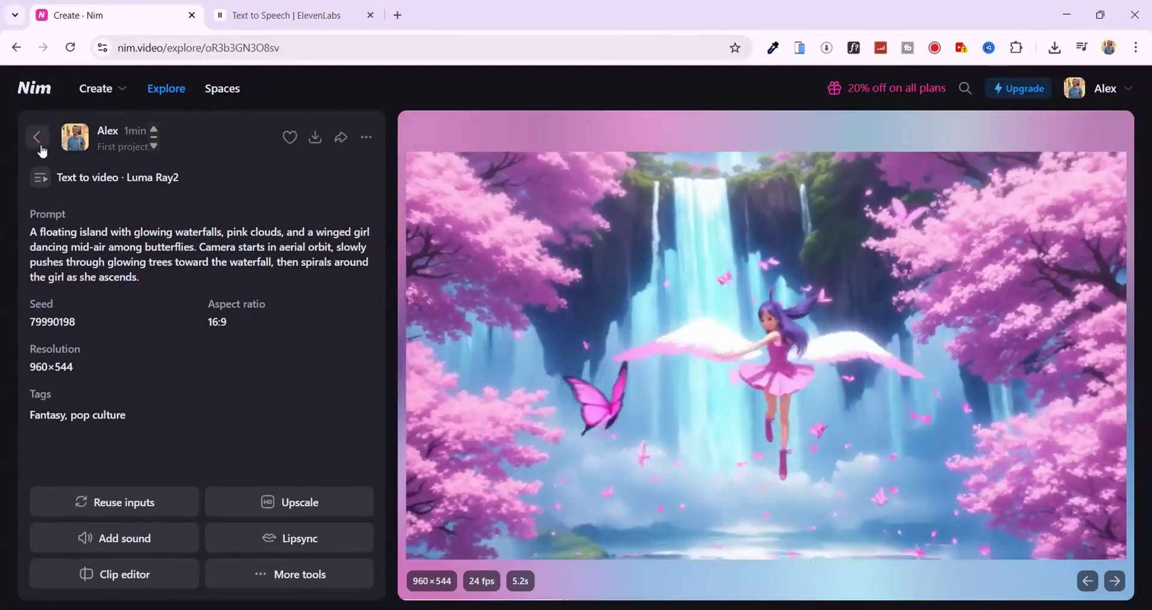
# Paste the black headphones turntable prompt and try generating it with Pika
pyautogui.click(37, 138)
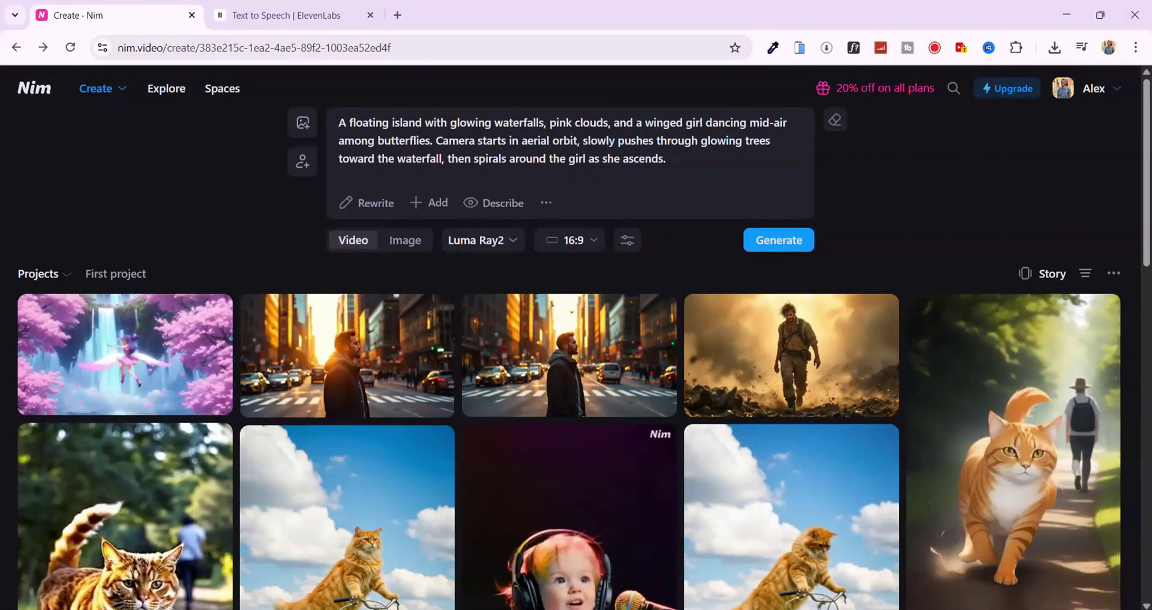
pyautogui.click(583, 182)
pyautogui.hotkey('ctrl', 'a')
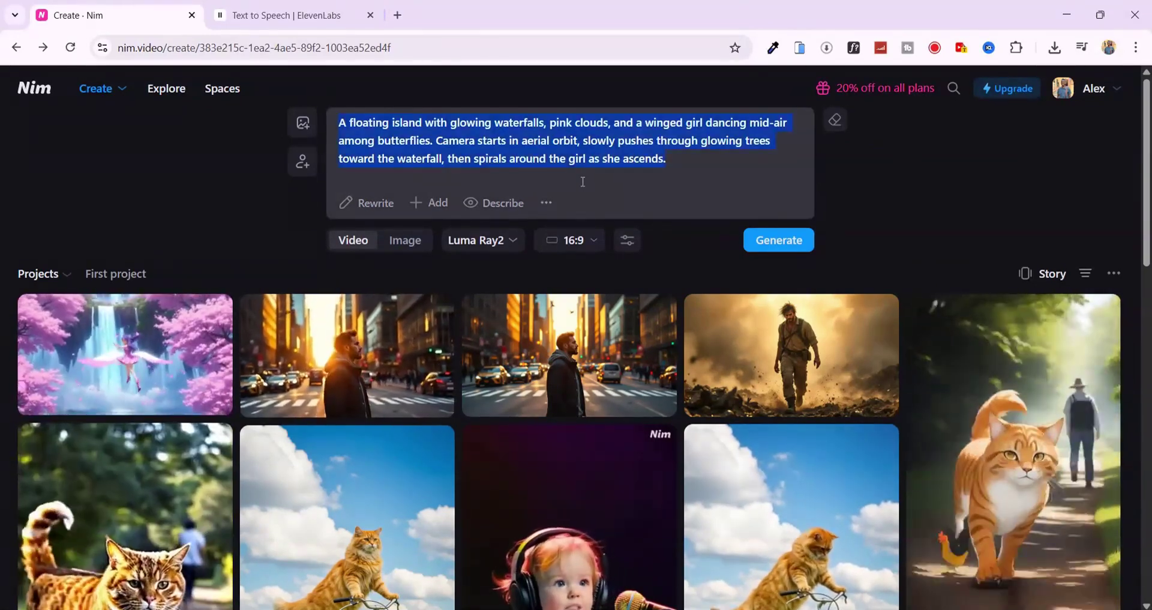
pyautogui.write('Sleek black wireless headphones on a glossy turntable under soft studio lighting. Macro pan over cushion texture, smooth zoom-out with rotating 360° orbit, ending in a top-down descent highlighting the logo.')
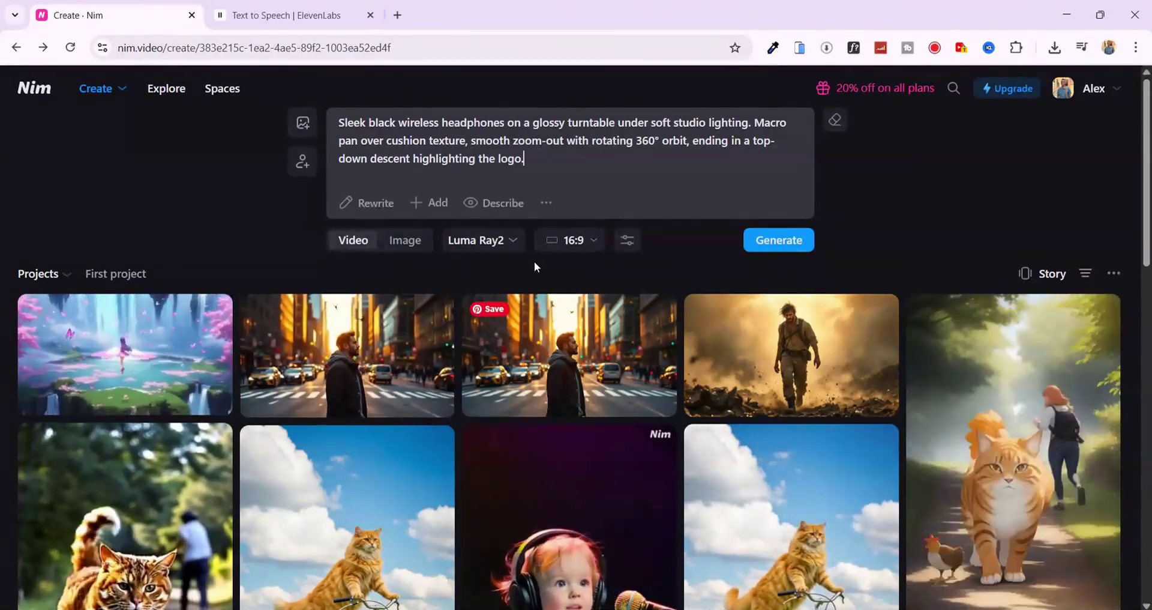
pyautogui.click(512, 243)
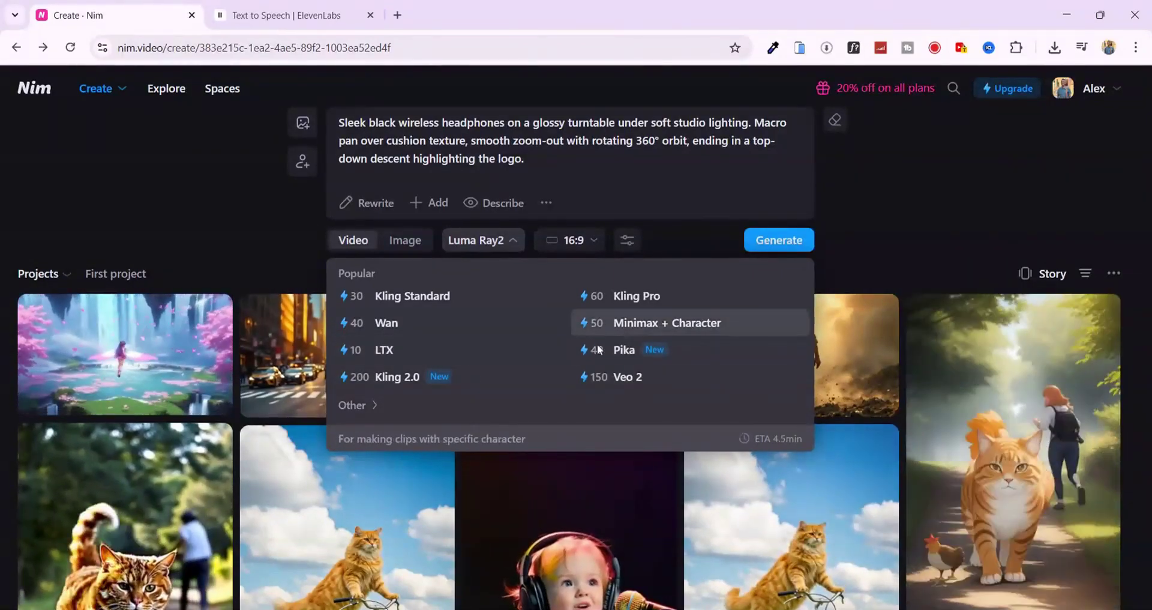
pyautogui.click(604, 352)
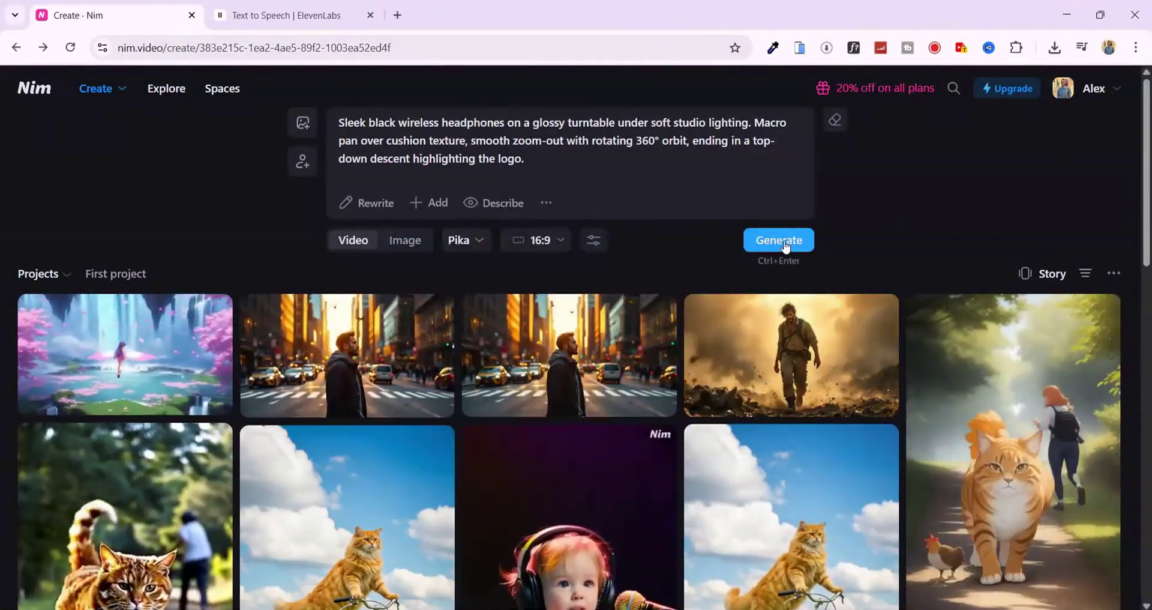
pyautogui.click(786, 241)
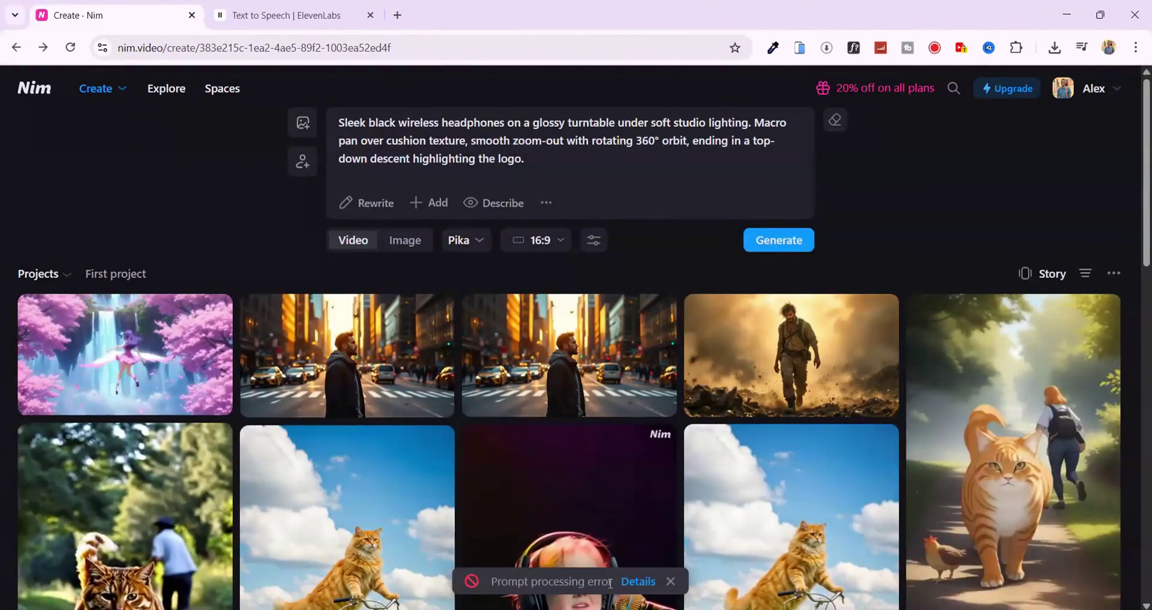
# After Pika's prompt error, switch the model to Wan and generate again
pyautogui.click(461, 241)
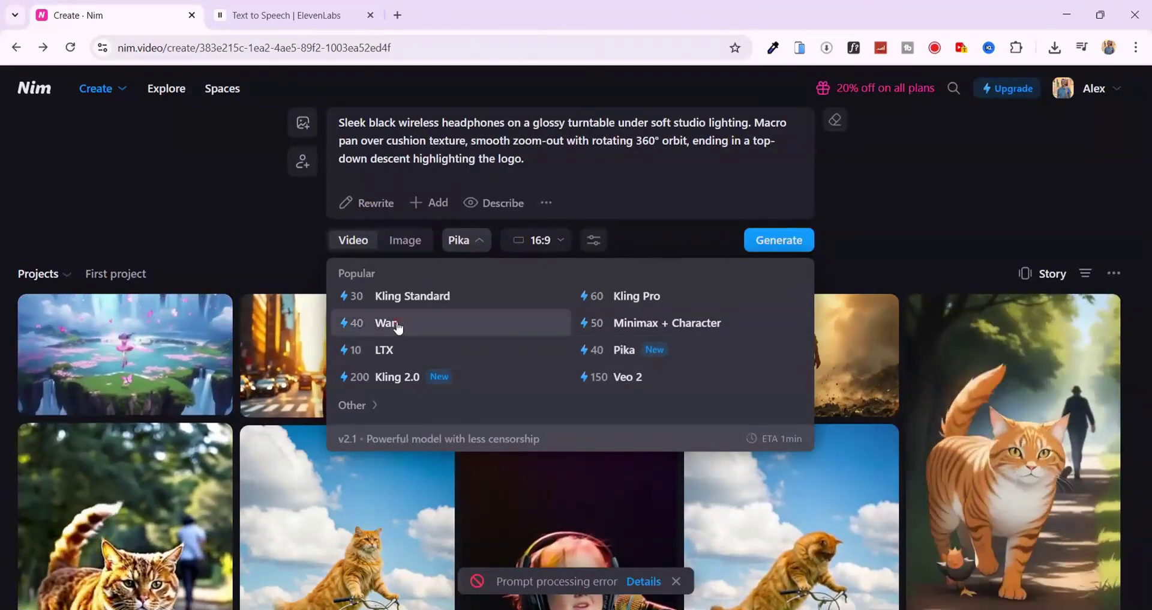
pyautogui.click(396, 324)
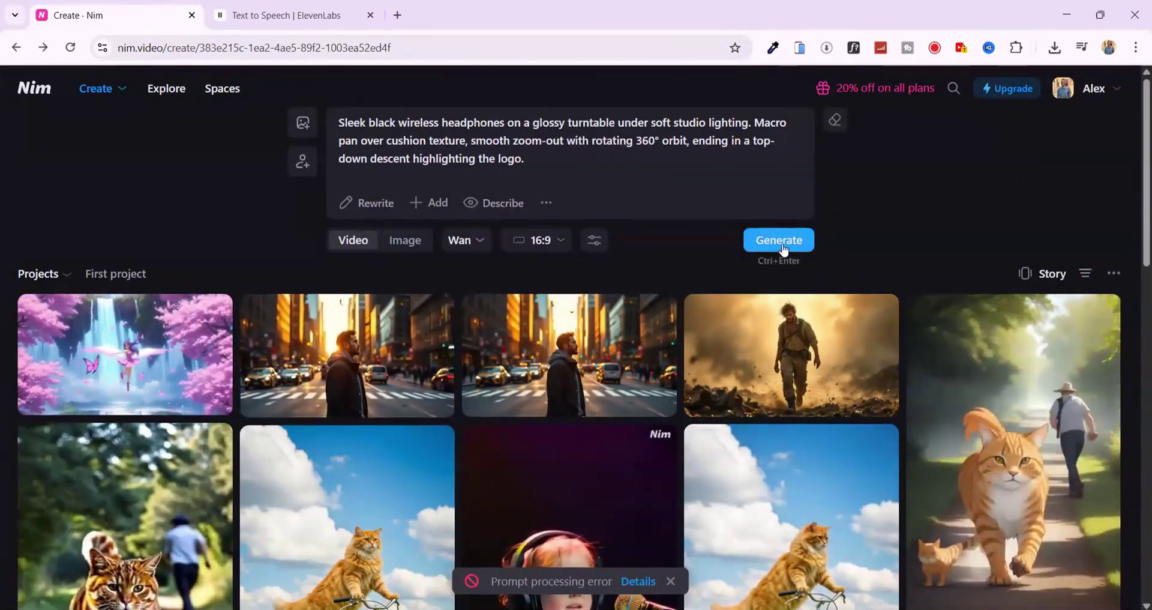
pyautogui.click(774, 241)
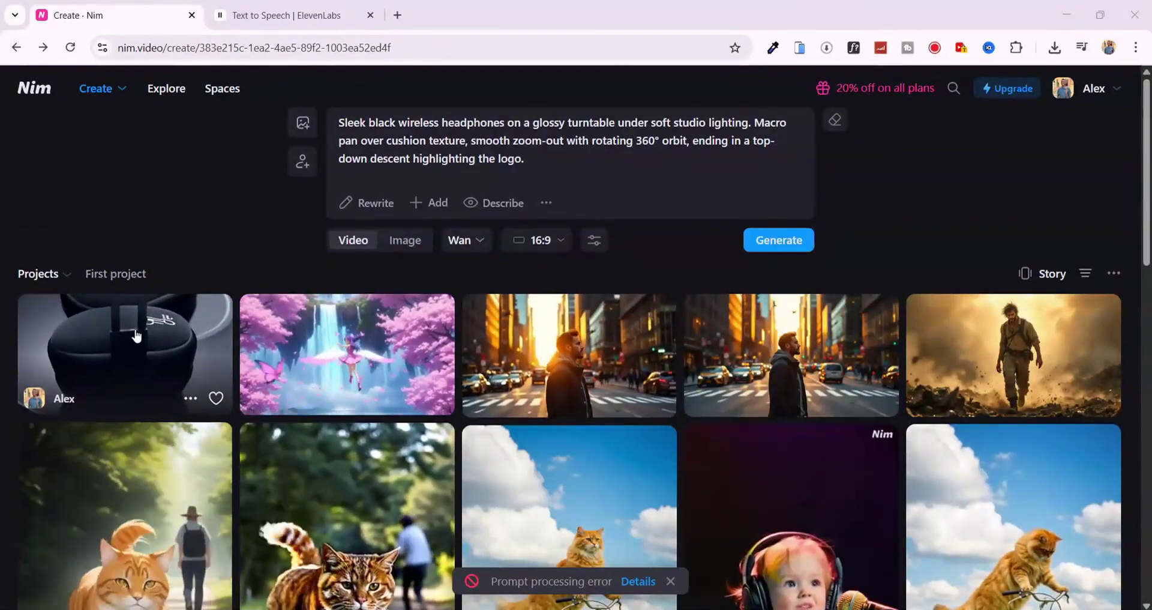
# Open the new headphones clip, close the 'Prompt processing error' toast, and go back to Create
pyautogui.click(132, 355)
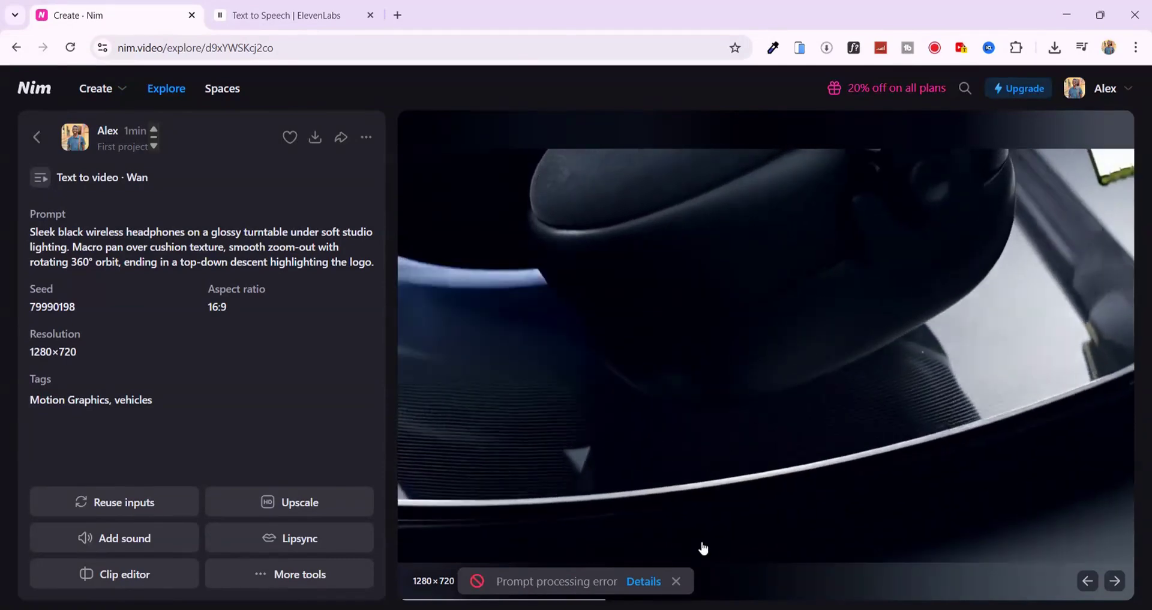
pyautogui.click(676, 581)
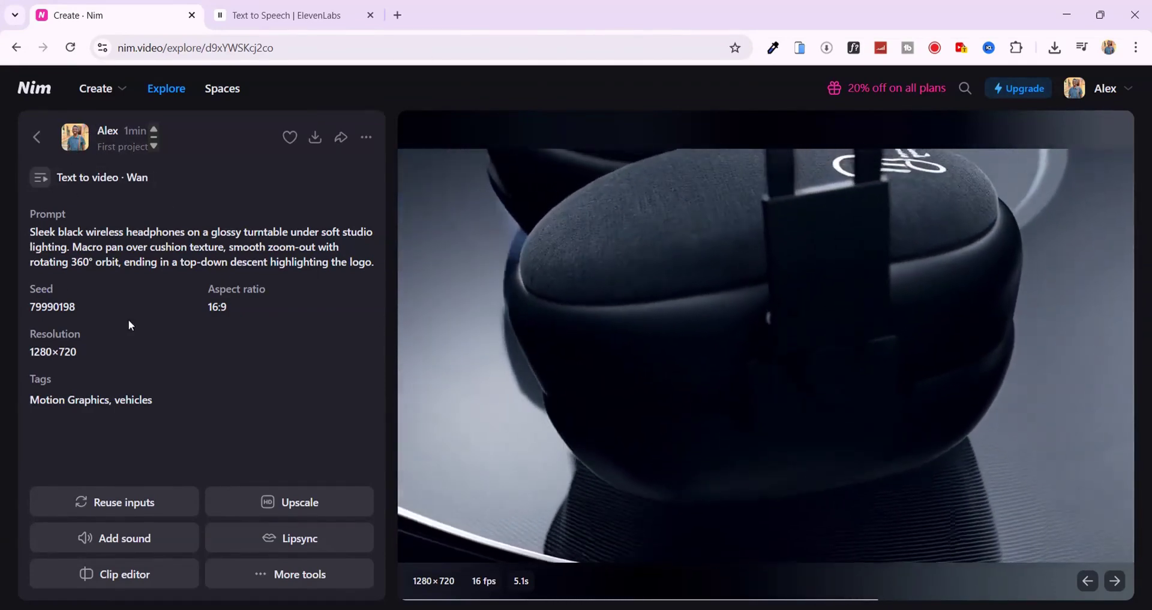
pyautogui.click(37, 137)
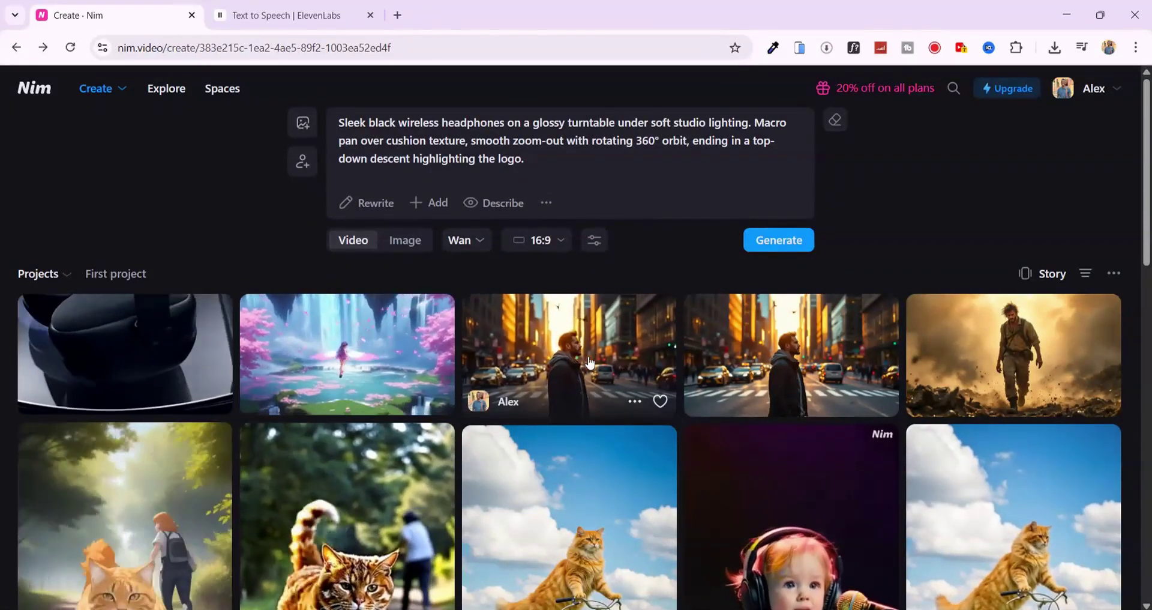
# Upscale the New York street clip 4x to 4096×2360 and open the HD result
pyautogui.click(598, 361)
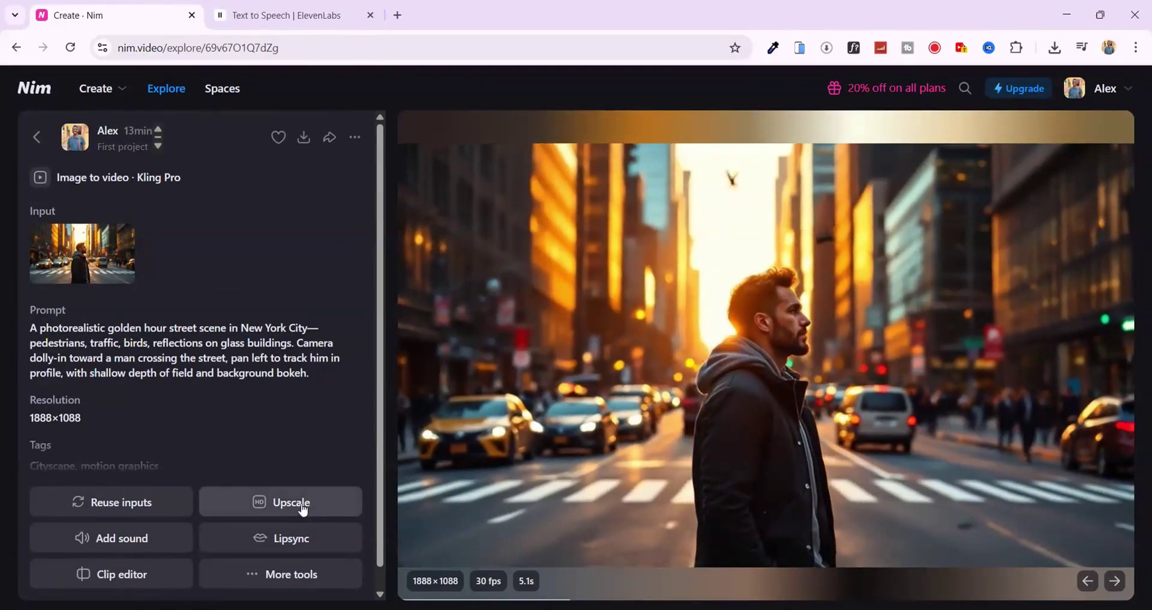
pyautogui.click(306, 507)
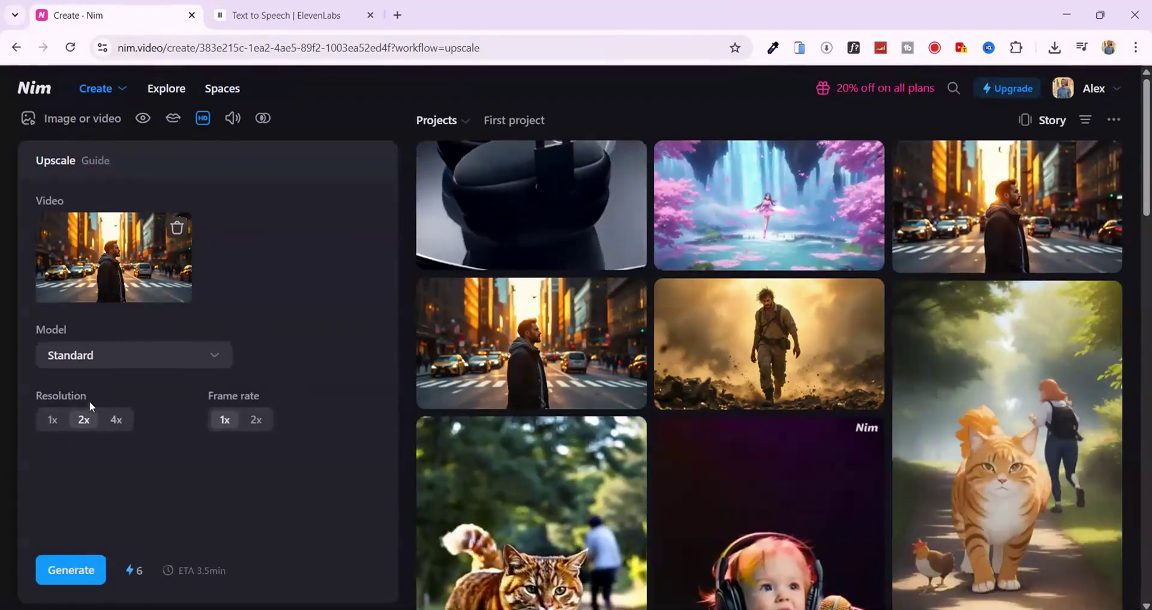
pyautogui.click(115, 419)
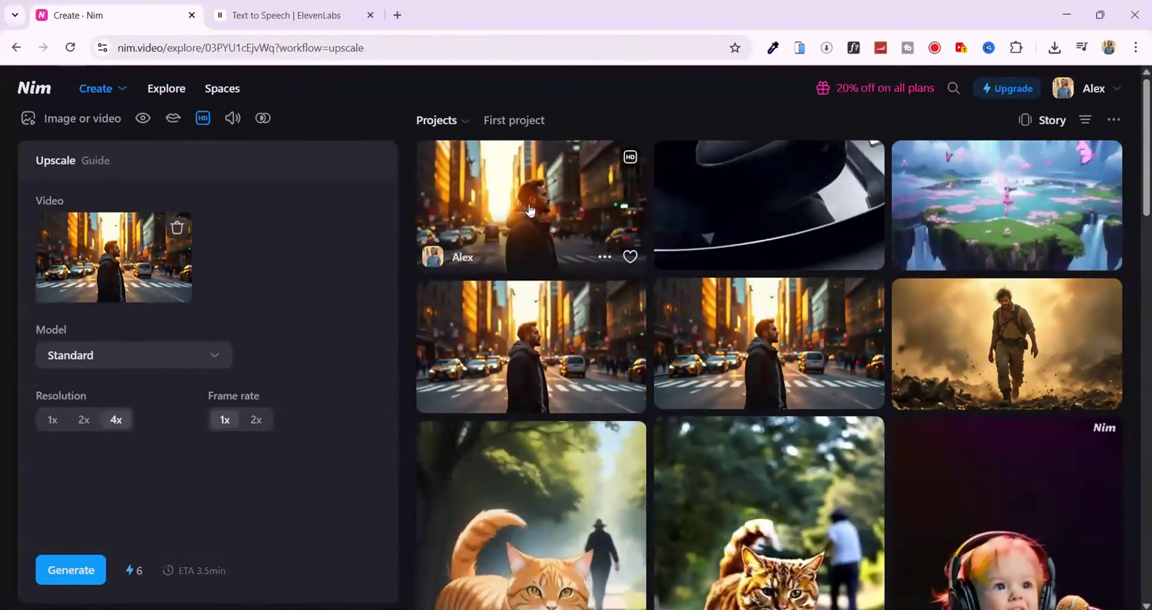
pyautogui.click(531, 209)
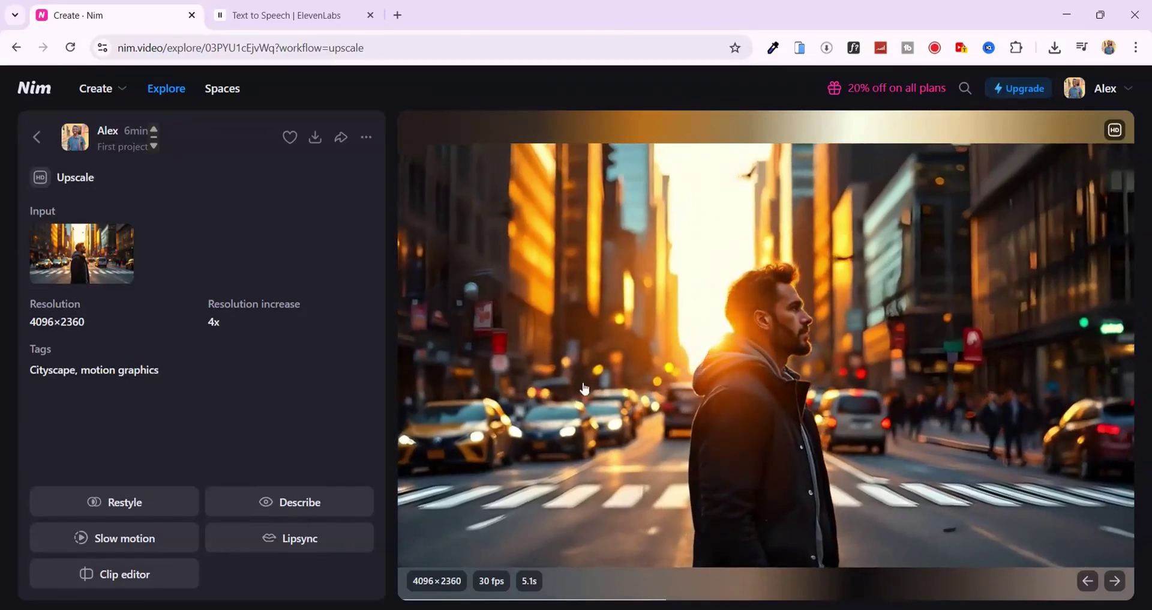
# Add a rewritten 'airy sunths, soft wind, distant chimes, and fluttering wings' sound to the fairy clip and open it
pyautogui.hotkey('alt', 'Left')
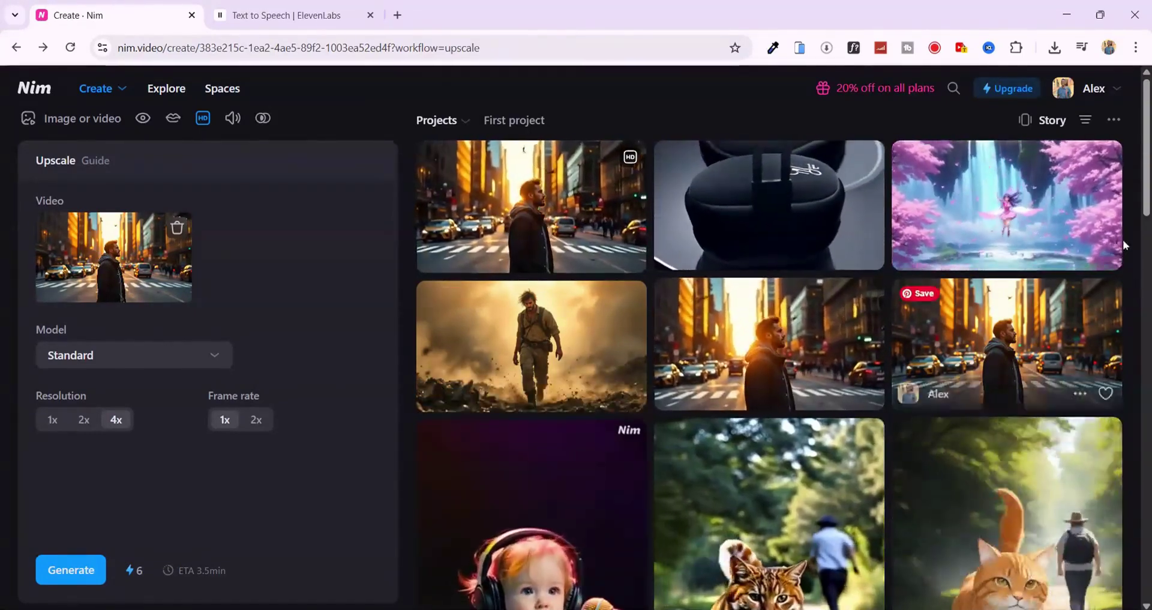
pyautogui.click(1022, 208)
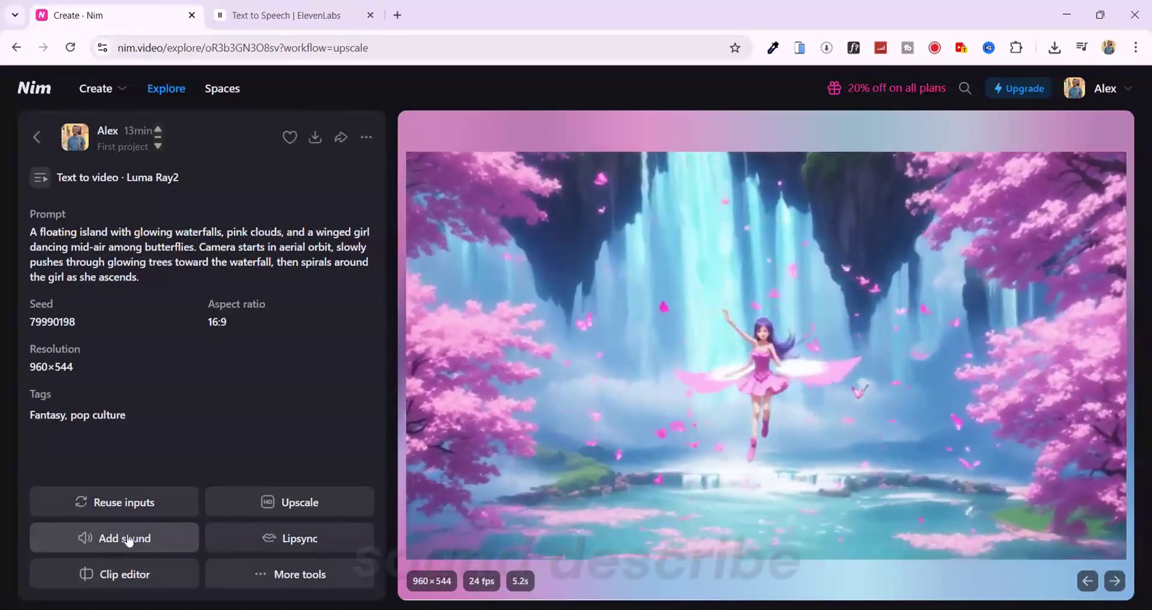
pyautogui.click(125, 539)
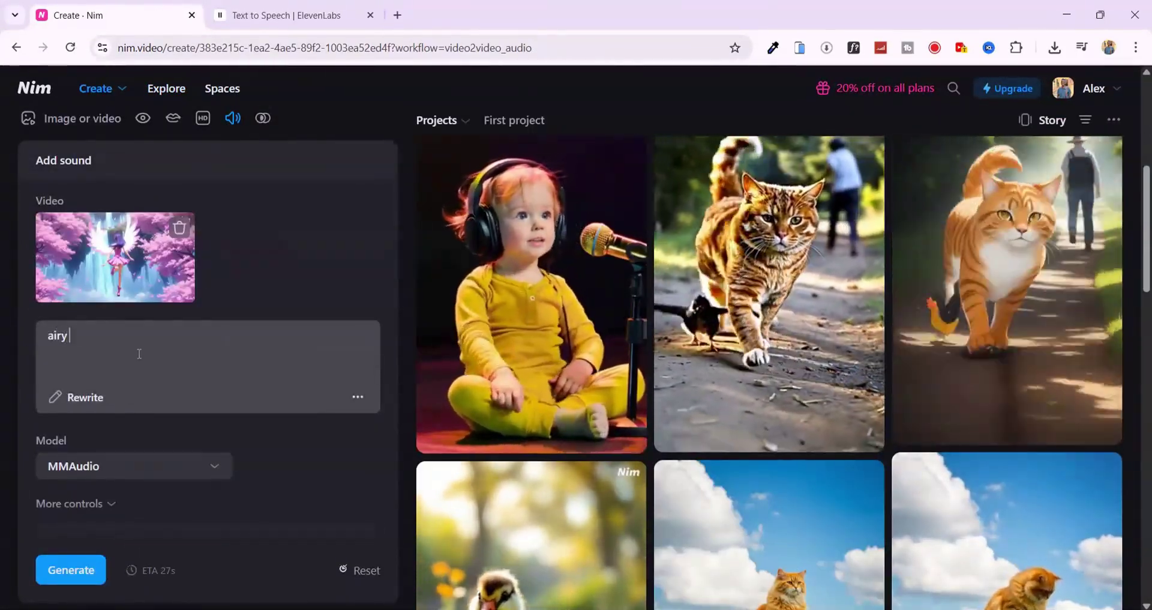
pyautogui.write('airy sunths, soft wind, distant chimes')
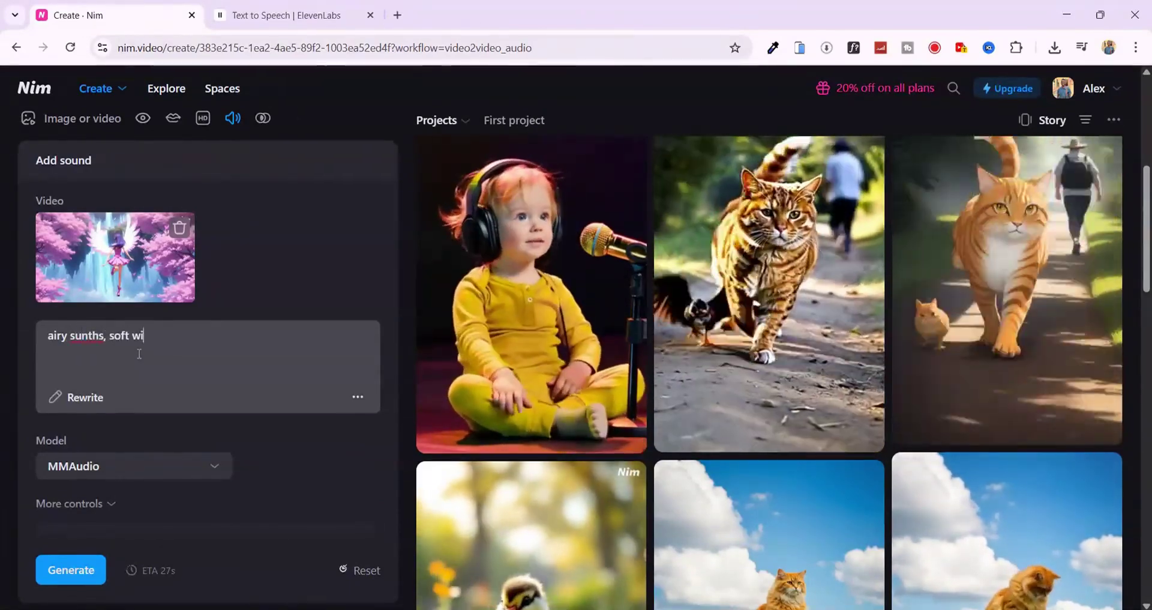
pyautogui.write(', and fluttering wings')
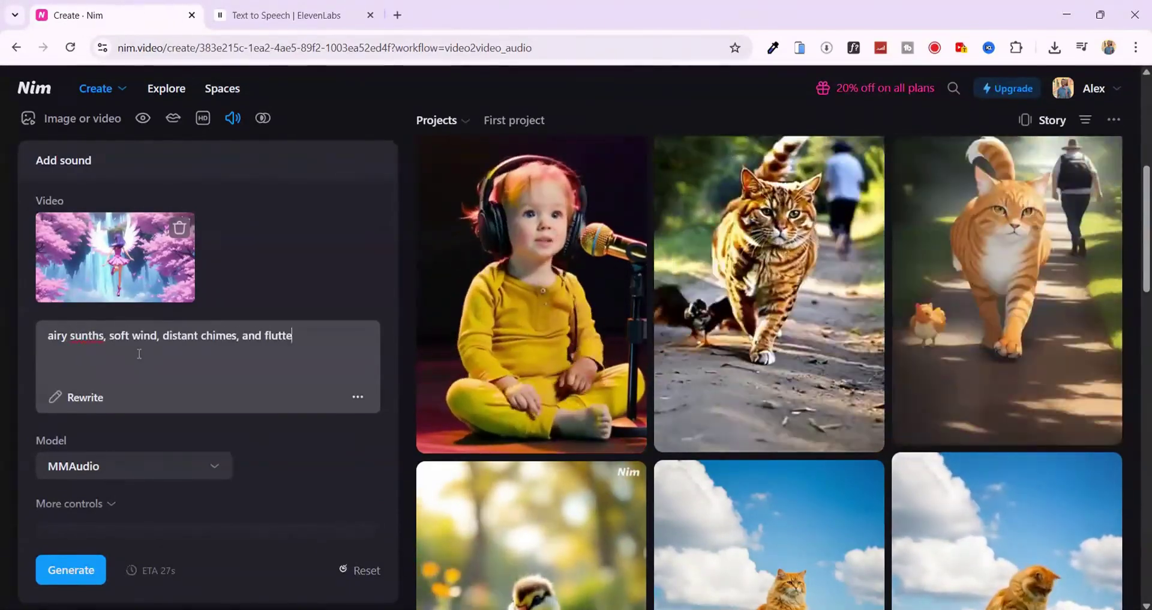
pyautogui.click(81, 396)
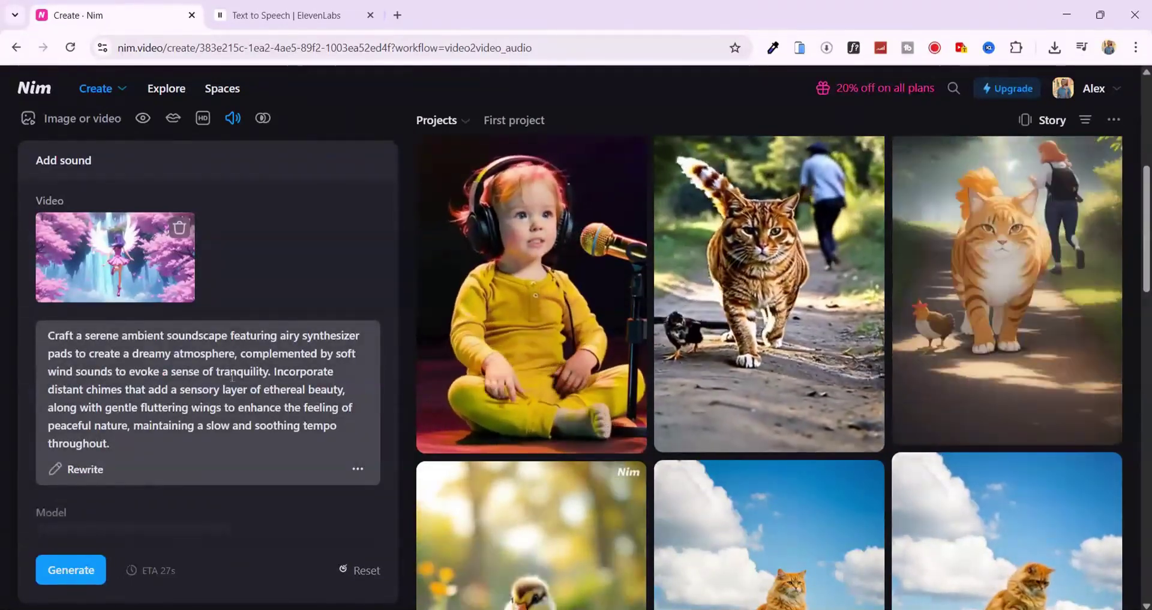
pyautogui.click(70, 573)
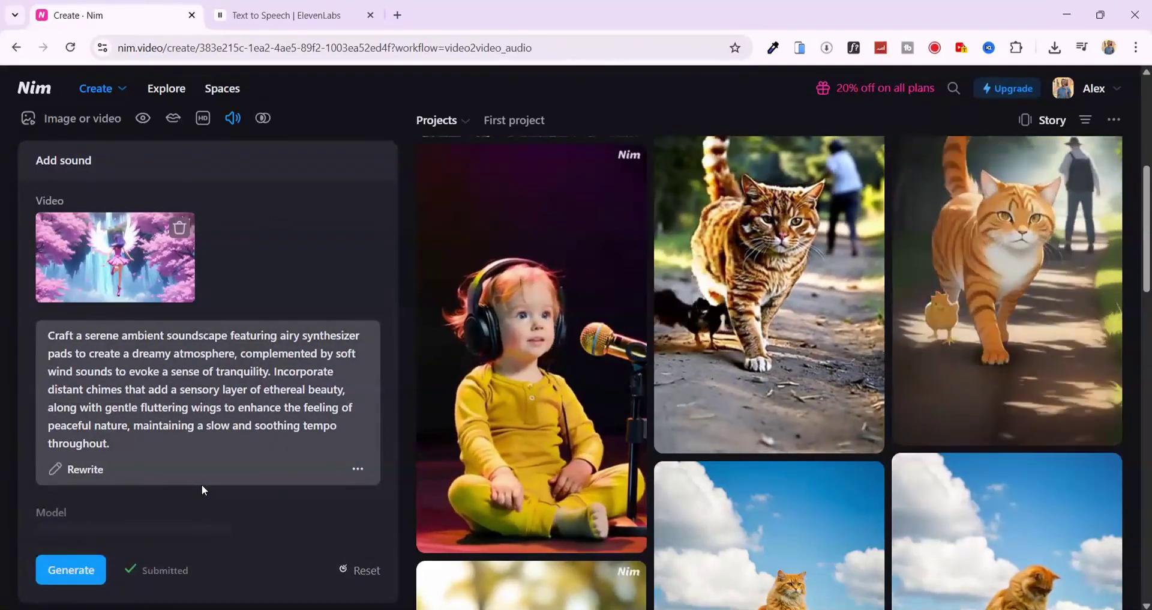
pyautogui.scroll(5, 610, 226)
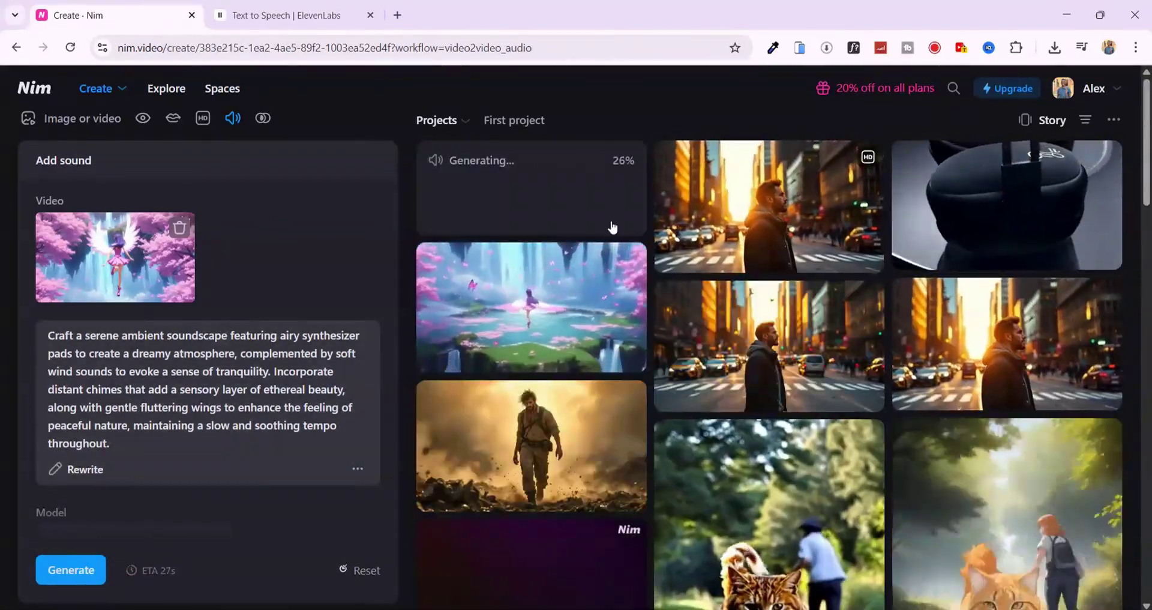
pyautogui.click(523, 209)
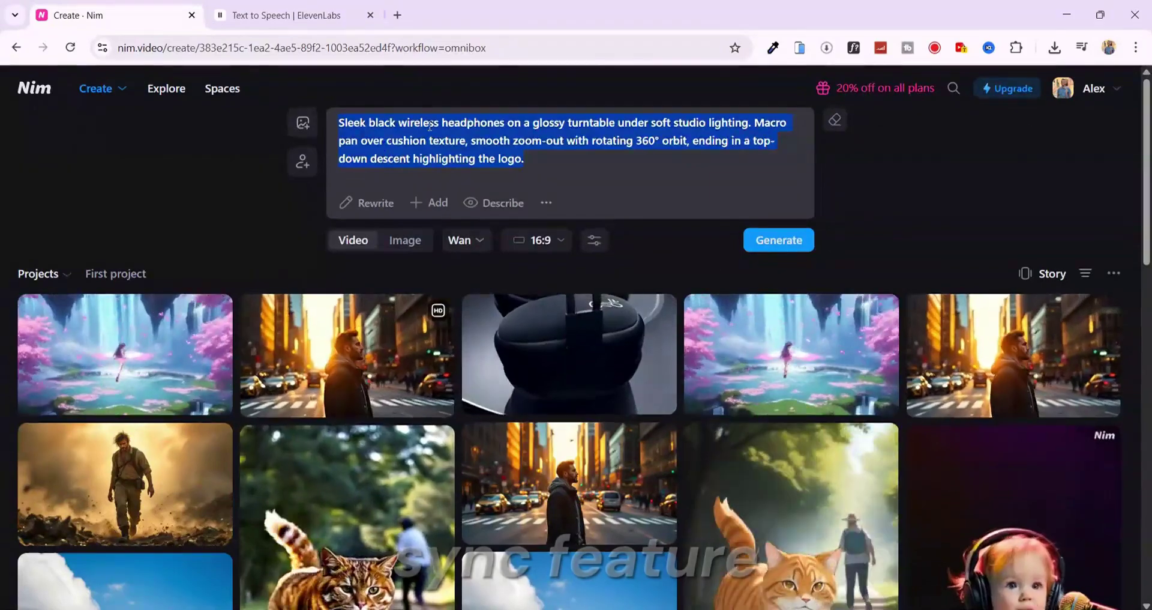
# Generate a Kling Pro video of 'a close up of a lady looking into the camera while speaking' and open it
pyautogui.write('a close up of a lady looking into the camera while speaking')
pyautogui.click(466, 240)
pyautogui.click(609, 294)
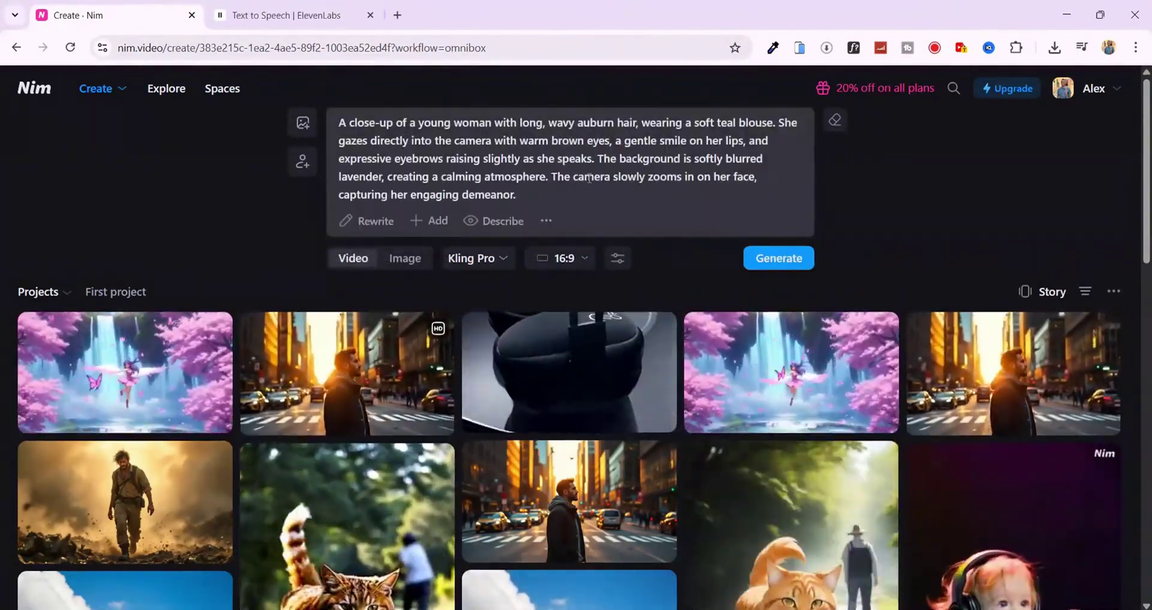
pyautogui.click(774, 257)
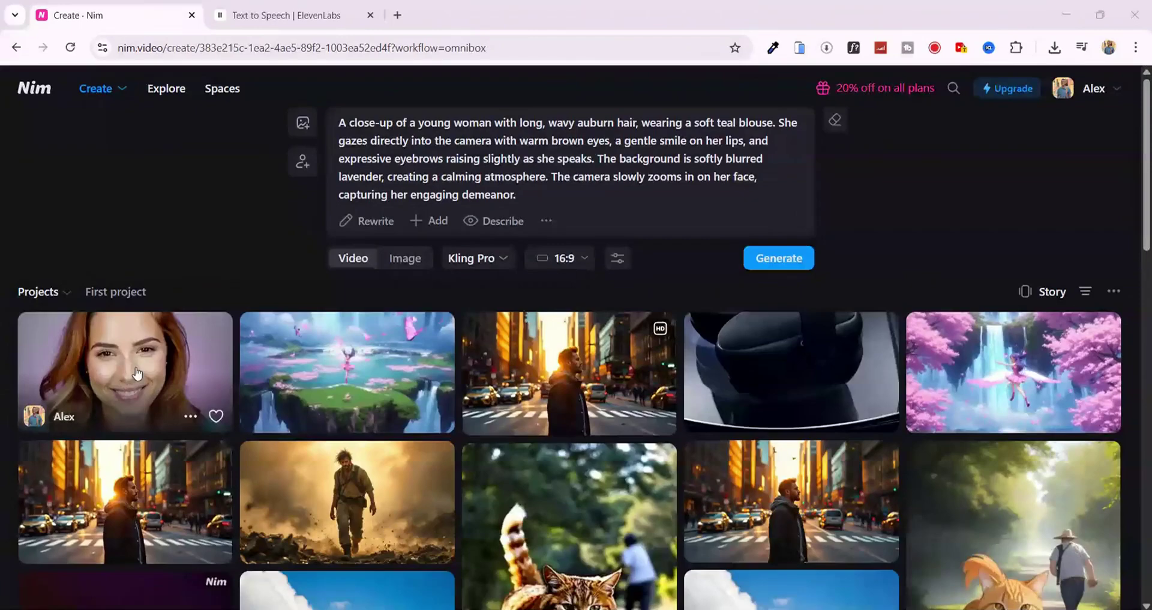
pyautogui.click(133, 370)
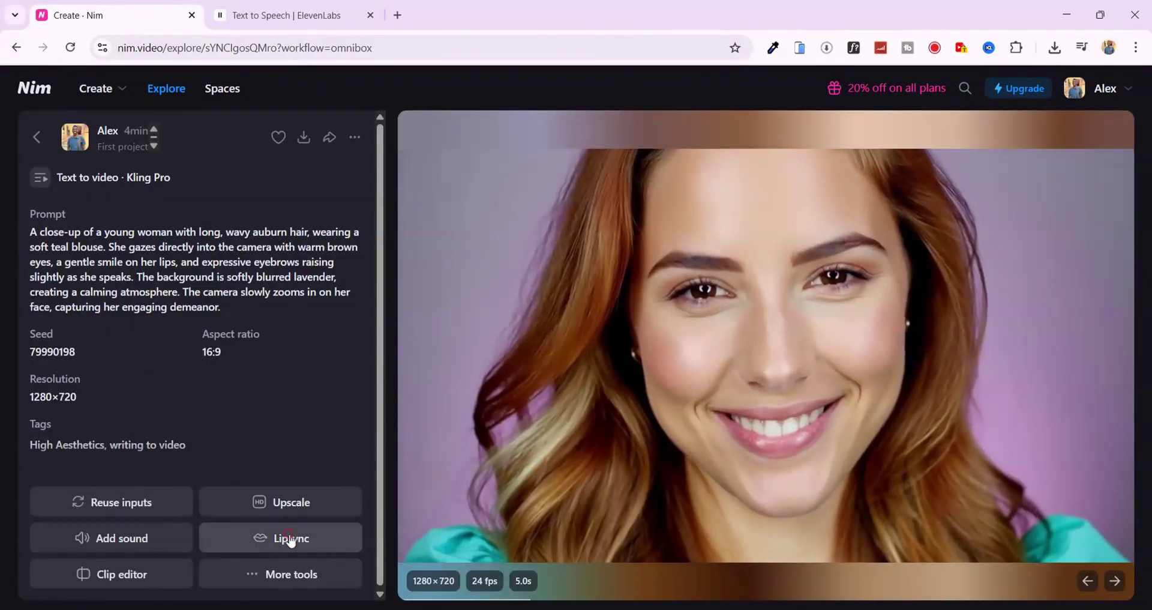
# Lip-sync the woman clip to the uploaded ElevenLabs voice file and open the 3.9-second result
pyautogui.click(292, 537)
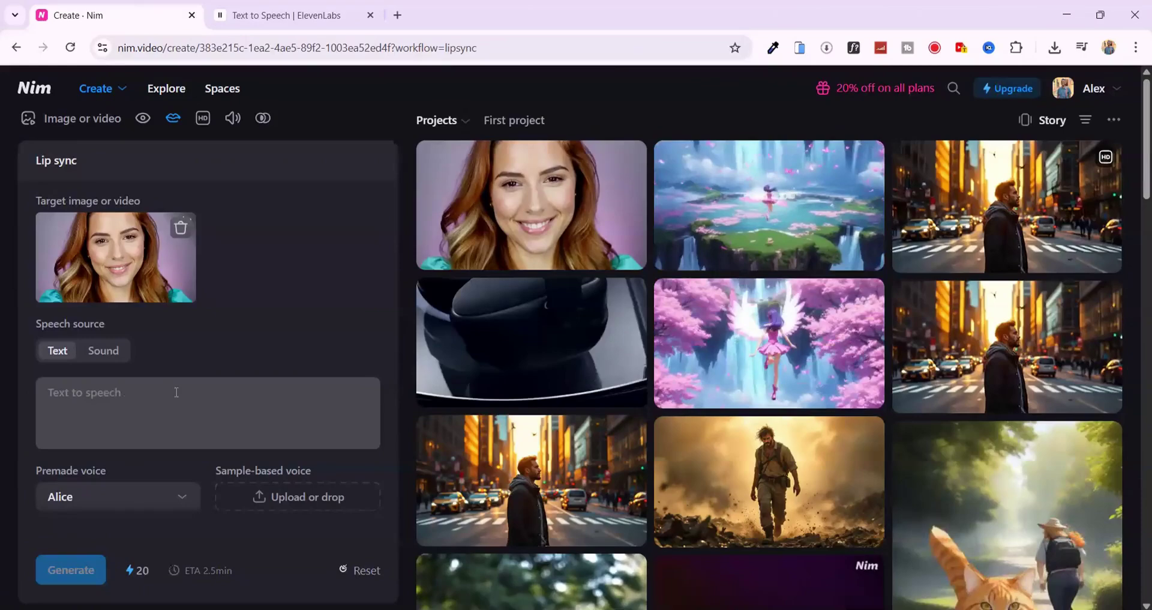
pyautogui.click(107, 353)
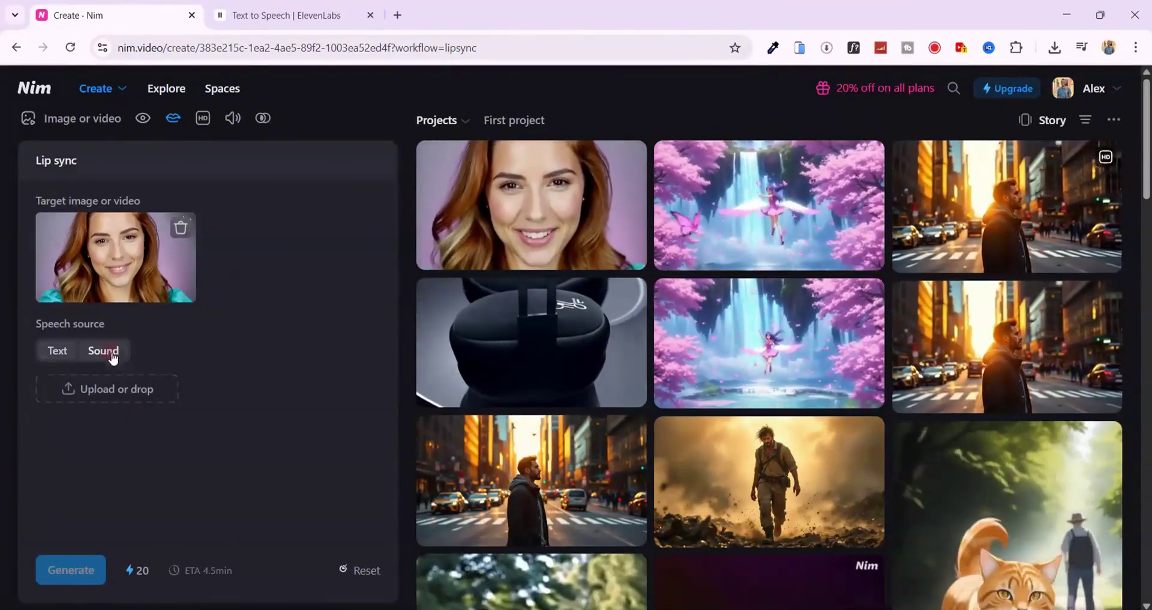
pyautogui.click(1095, 582)
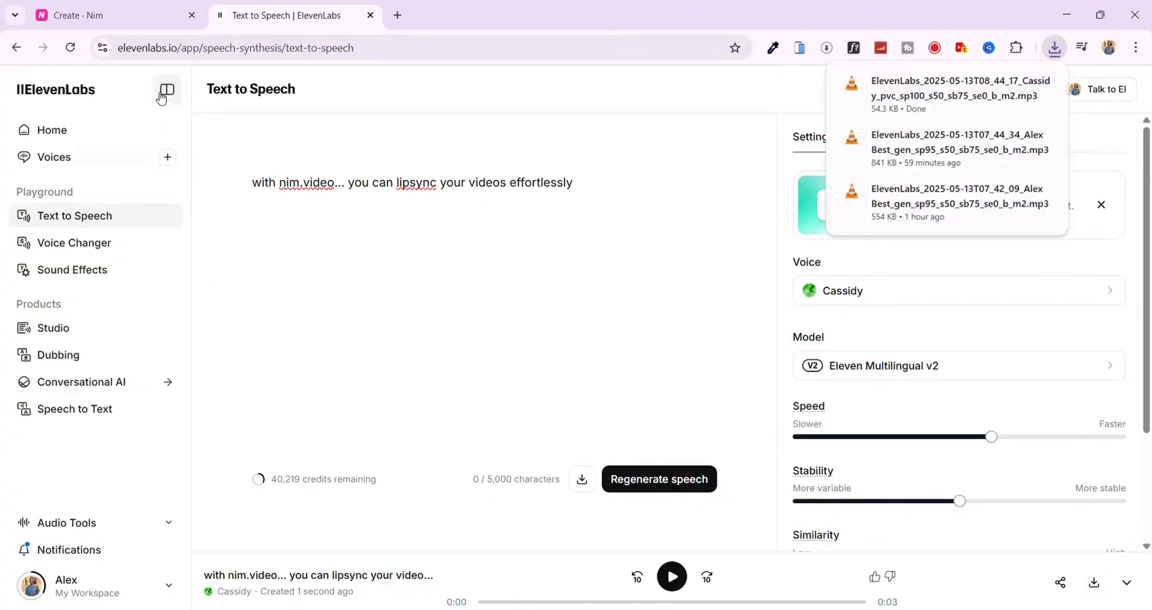
pyautogui.click(115, 24)
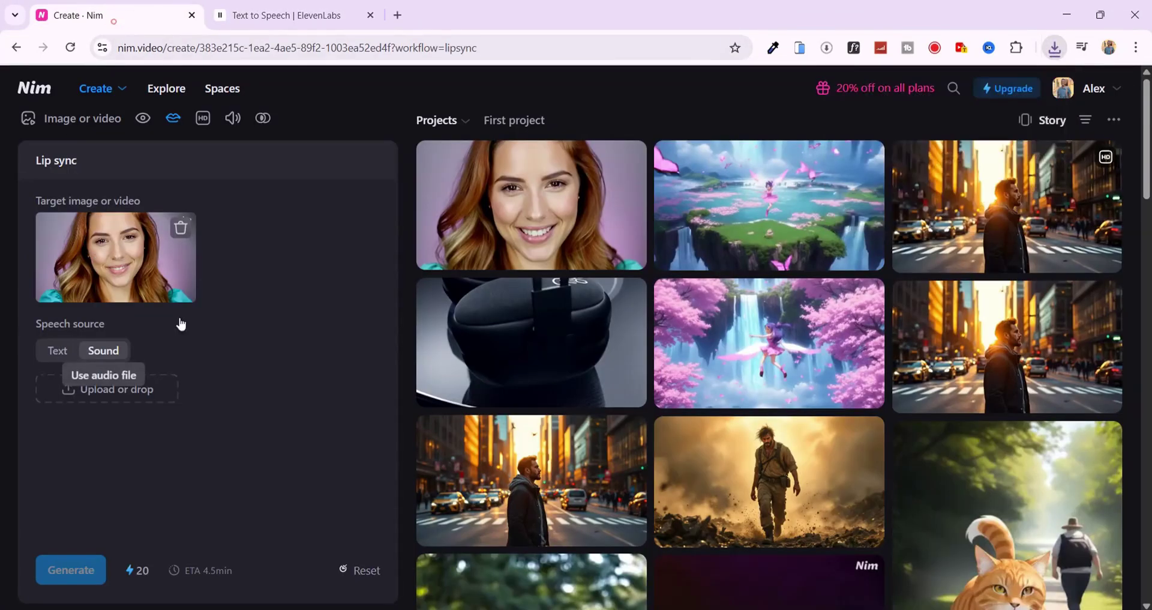
pyautogui.click(156, 388)
pyautogui.doubleClick(237, 438)
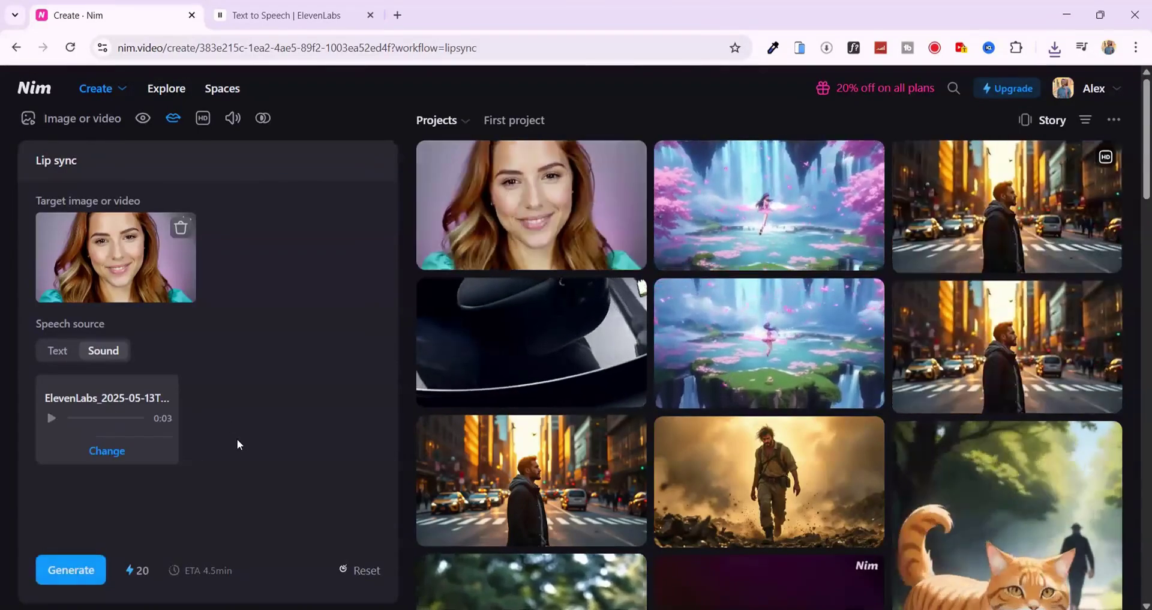
pyautogui.click(78, 570)
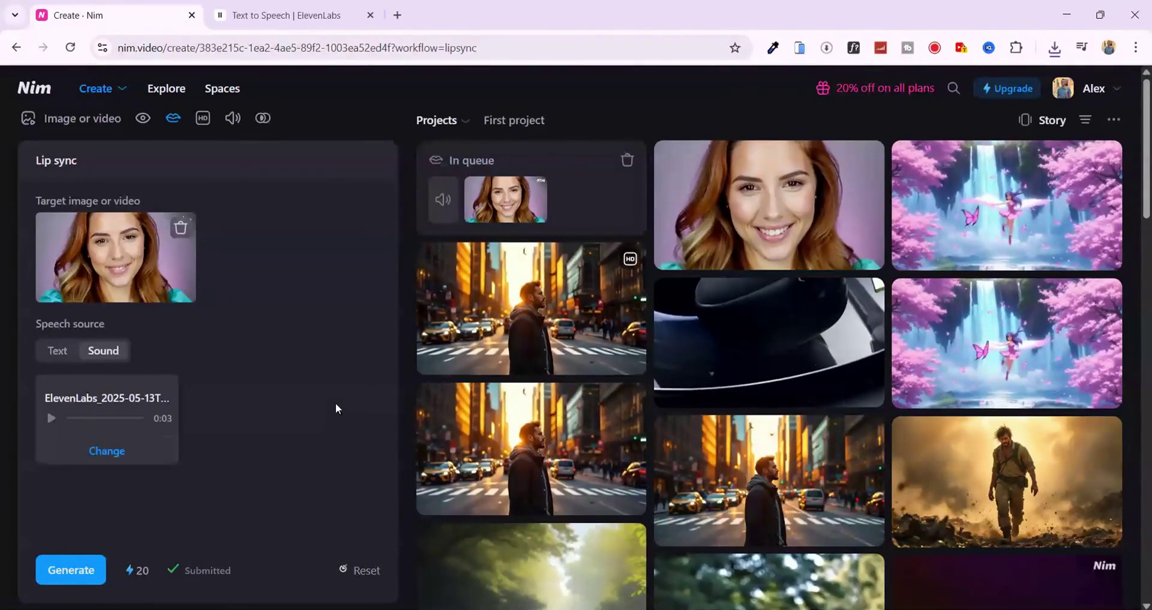
pyautogui.click(519, 202)
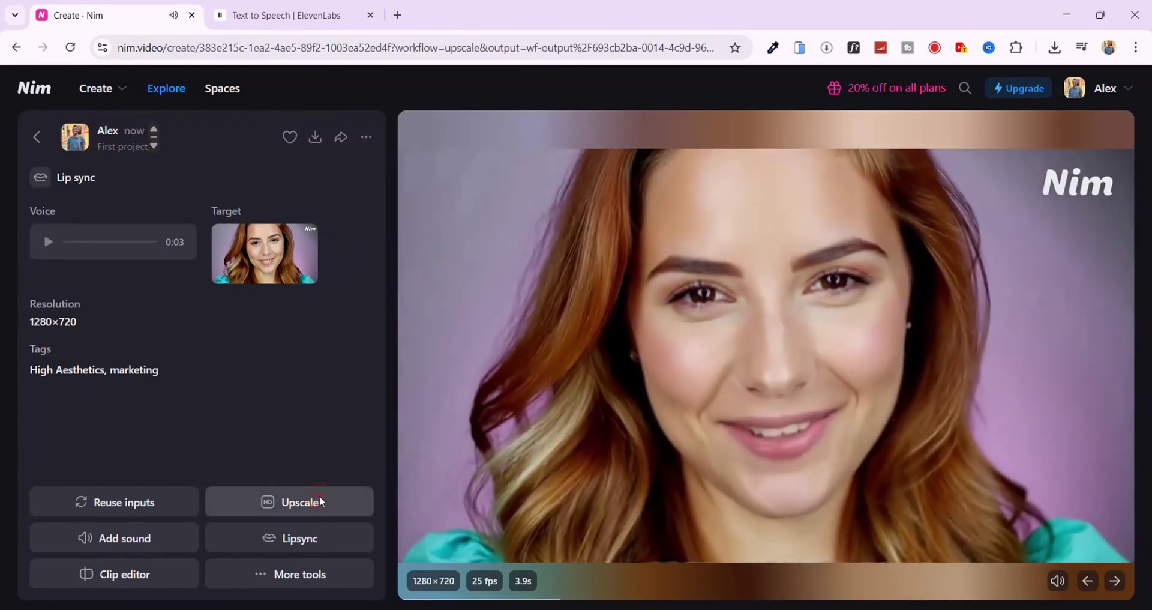
# Upscale the lip-synced woman clip 4x to 4096×2304 and open the finished clip
pyautogui.click(319, 501)
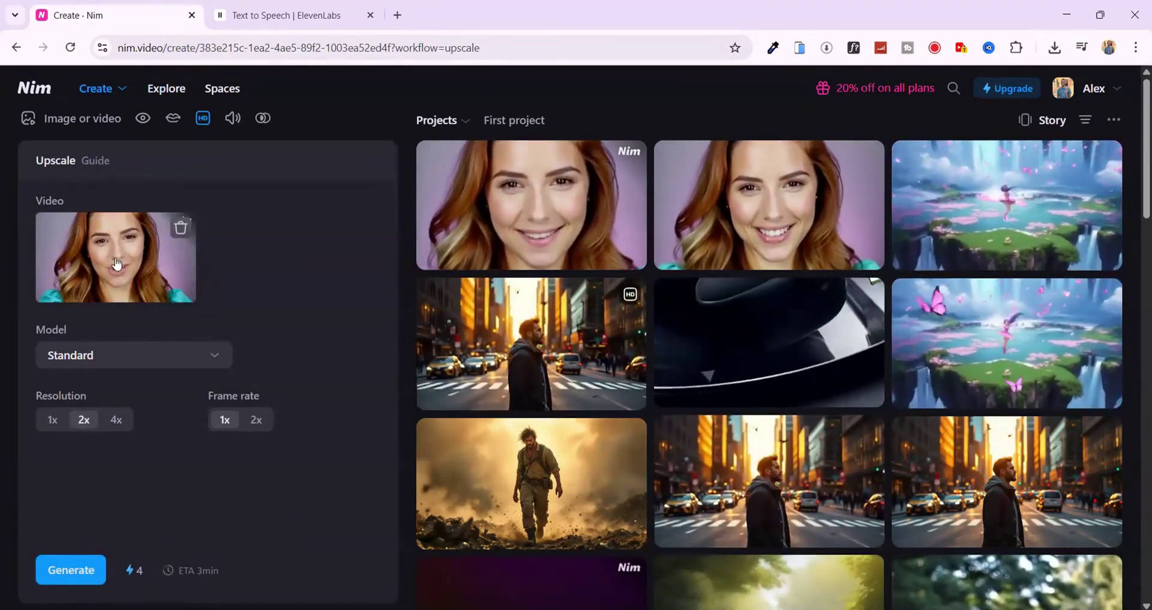
pyautogui.click(116, 419)
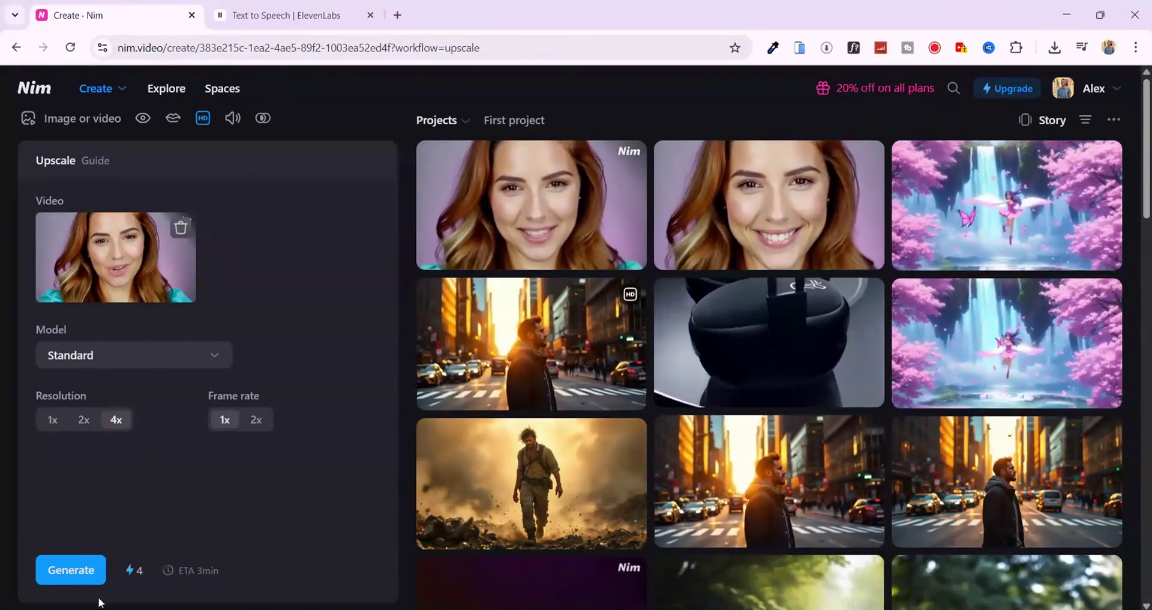
pyautogui.click(74, 568)
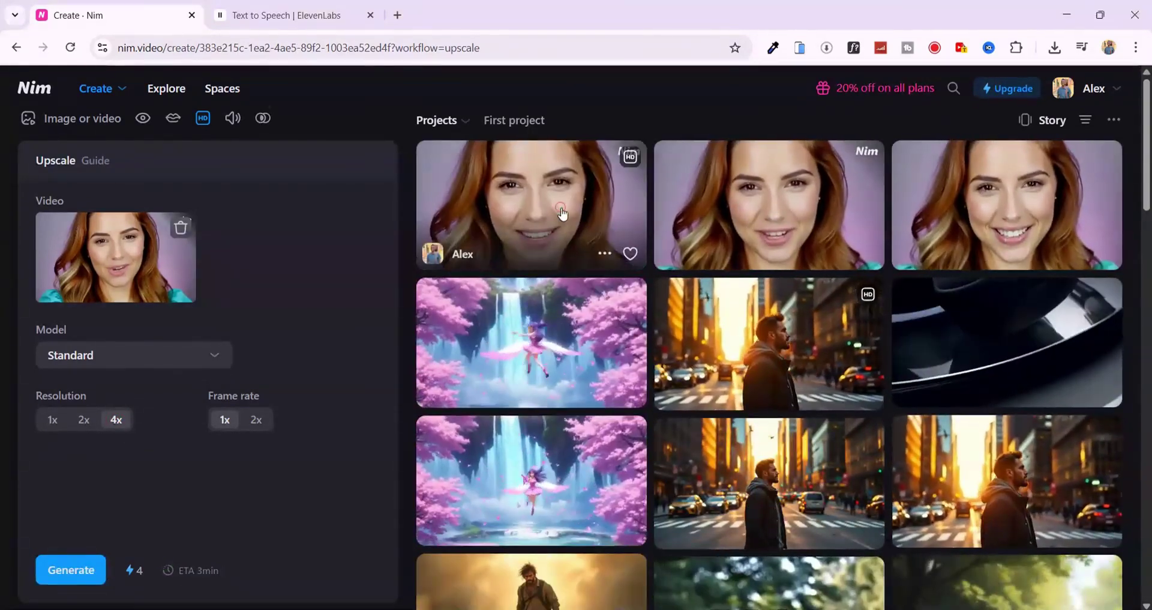
pyautogui.click(528, 262)
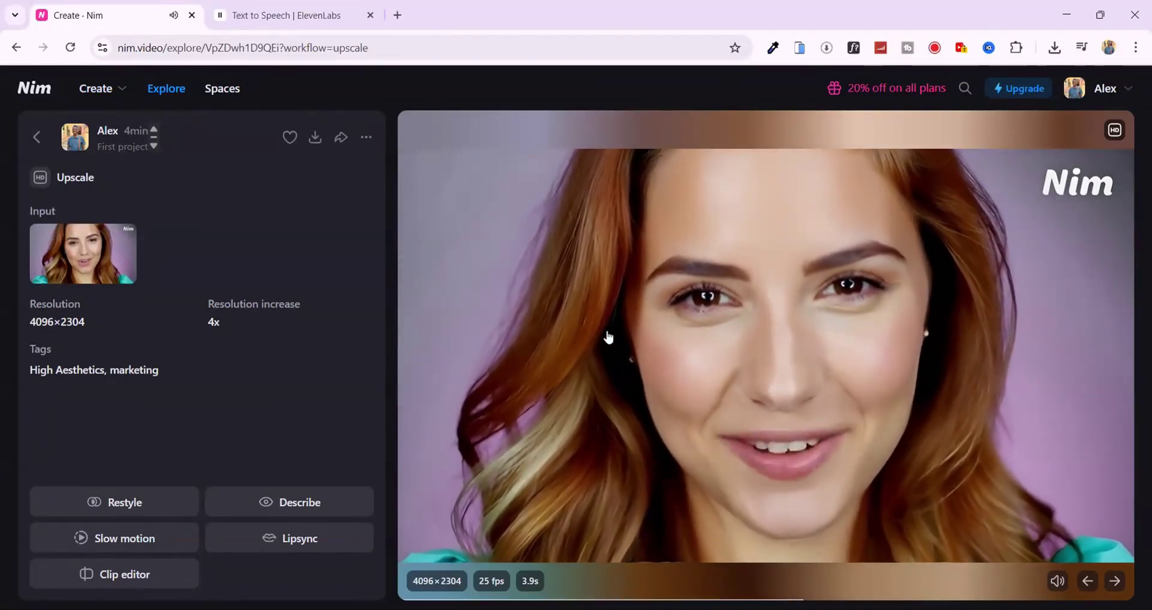
# Return to the project grid and start a Restyle of the fairy waterfall clip
pyautogui.hotkey('alt', 'Left')
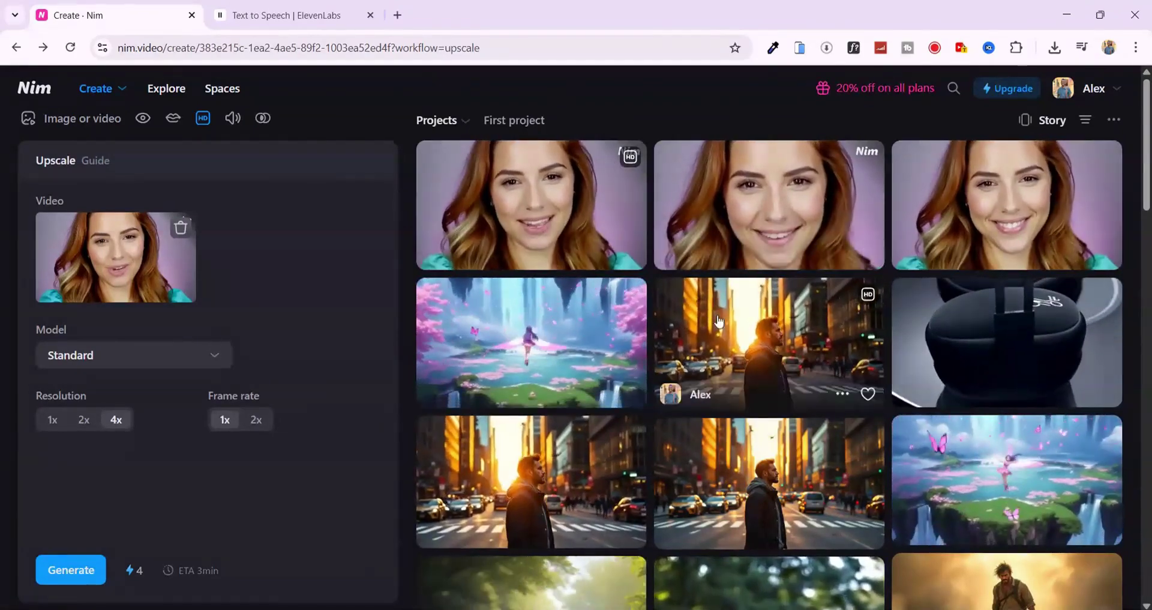
pyautogui.scroll(-1, 660, 456)
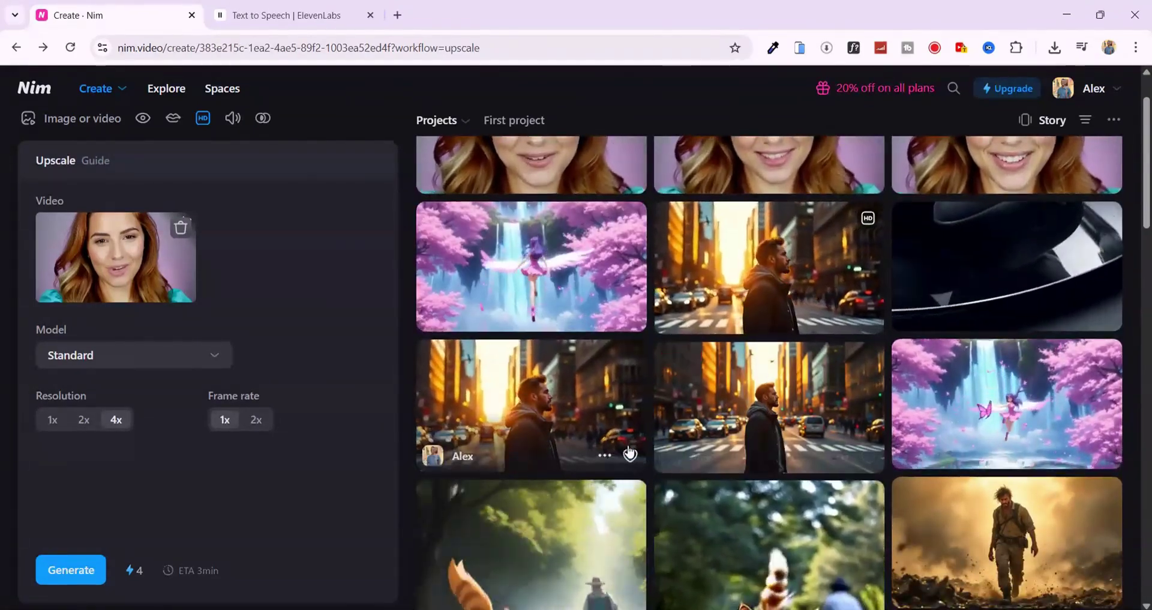
pyautogui.scroll(-1, 628, 453)
pyautogui.scroll(2, 606, 381)
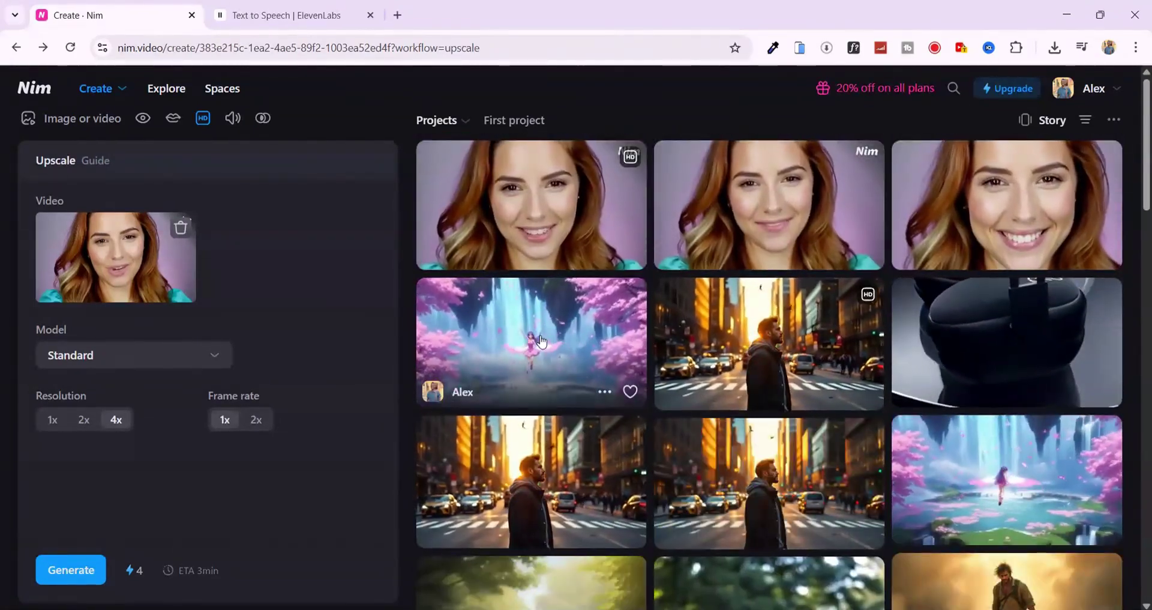
pyautogui.click(541, 341)
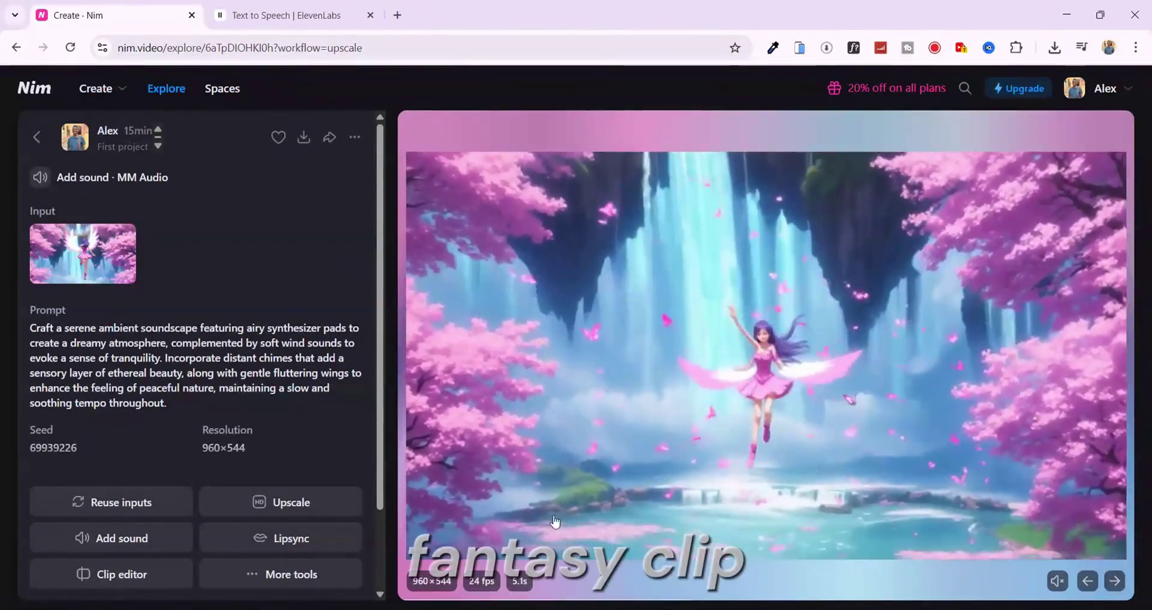
pyautogui.click(281, 574)
pyautogui.click(89, 514)
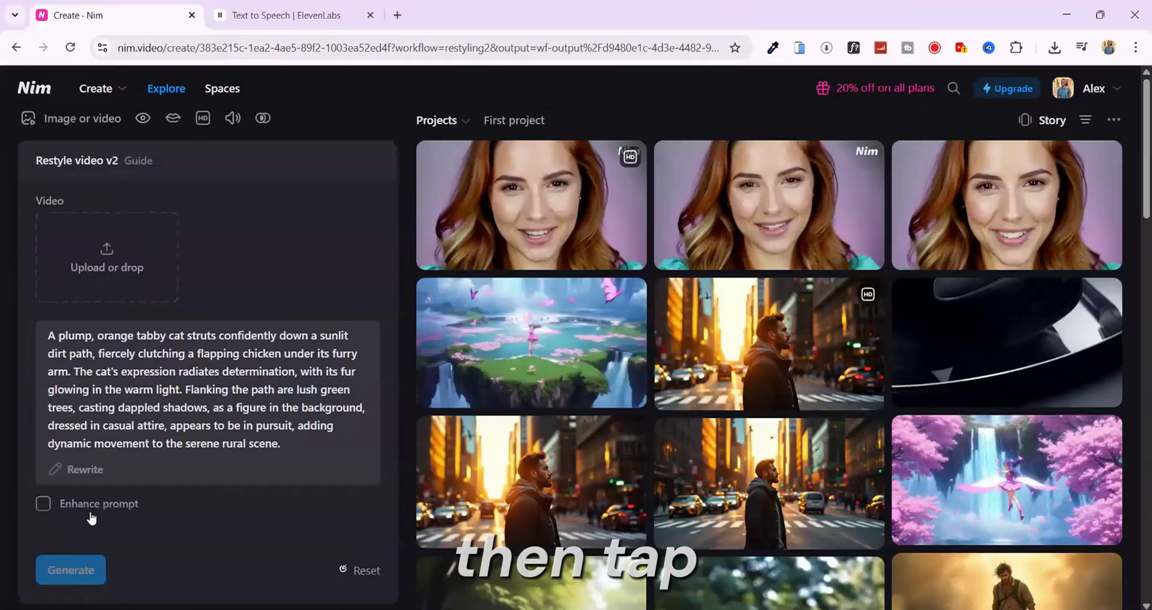
# Keep the Anime style, expand More controls, generate, and open the 896×512 anime version
pyautogui.scroll(-3, 218, 467)
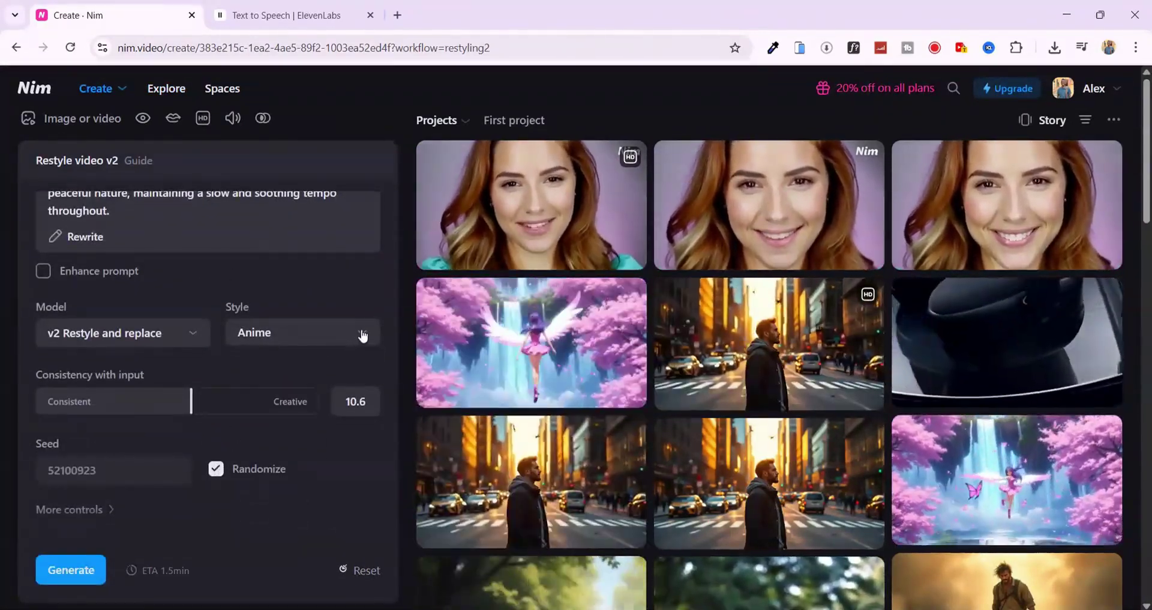
pyautogui.click(363, 335)
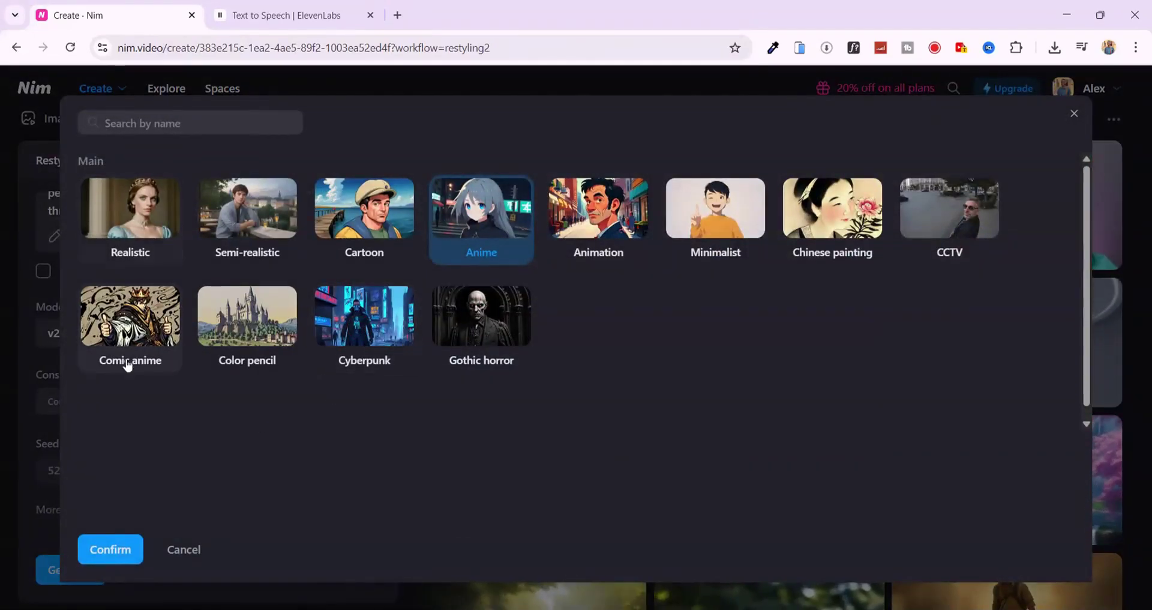
pyautogui.click(110, 549)
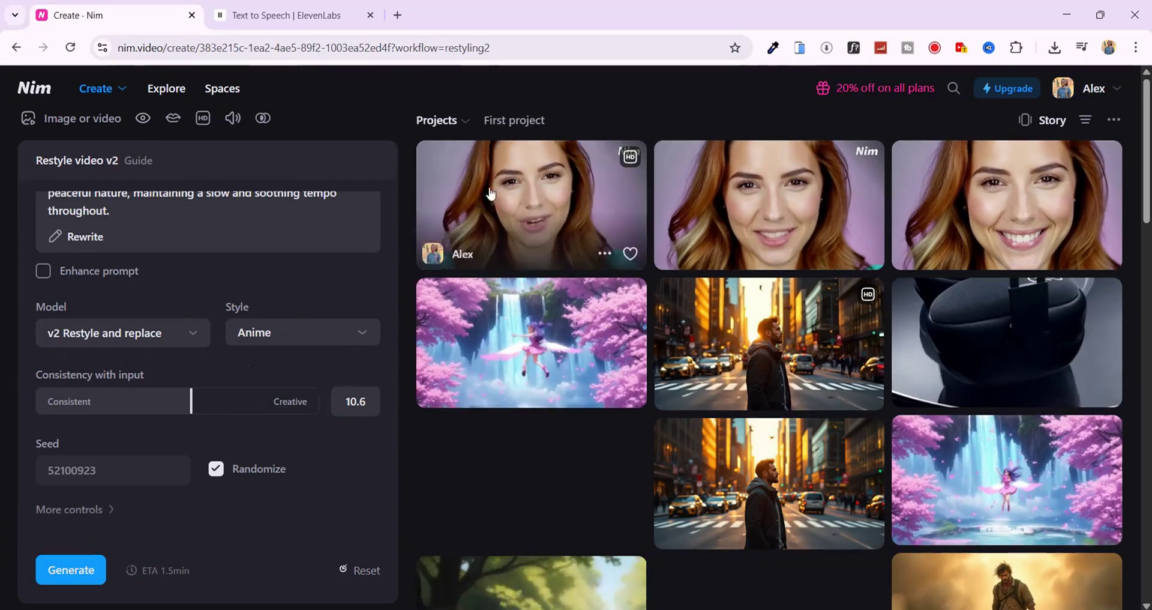
pyautogui.click(110, 512)
pyautogui.scroll(-1, 216, 510)
pyautogui.scroll(1, 90, 555)
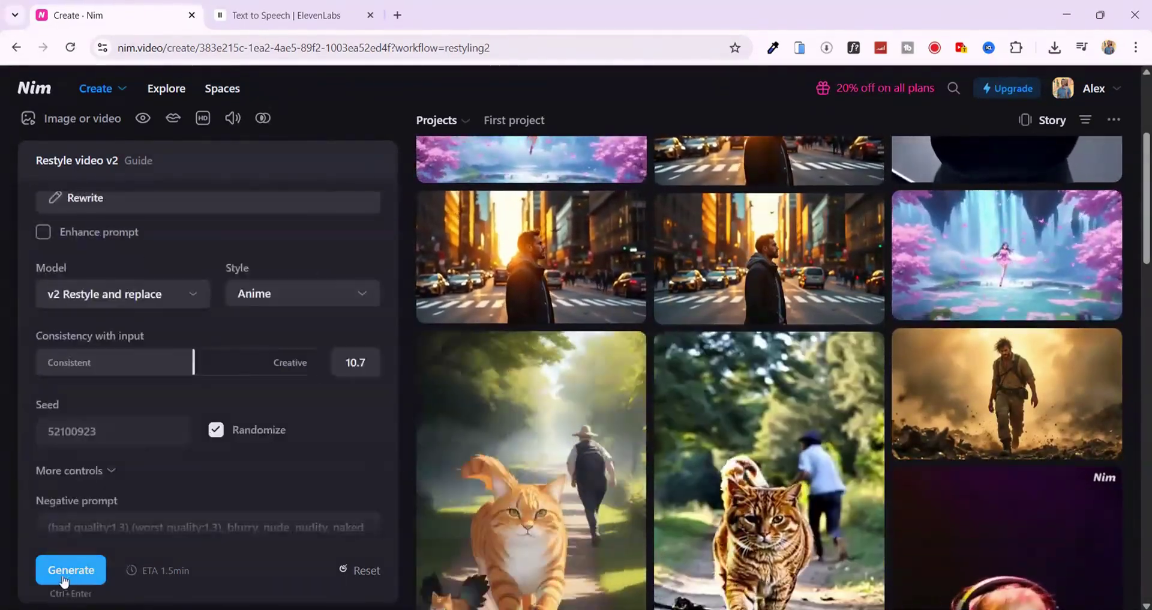
pyautogui.click(62, 582)
pyautogui.click(673, 360)
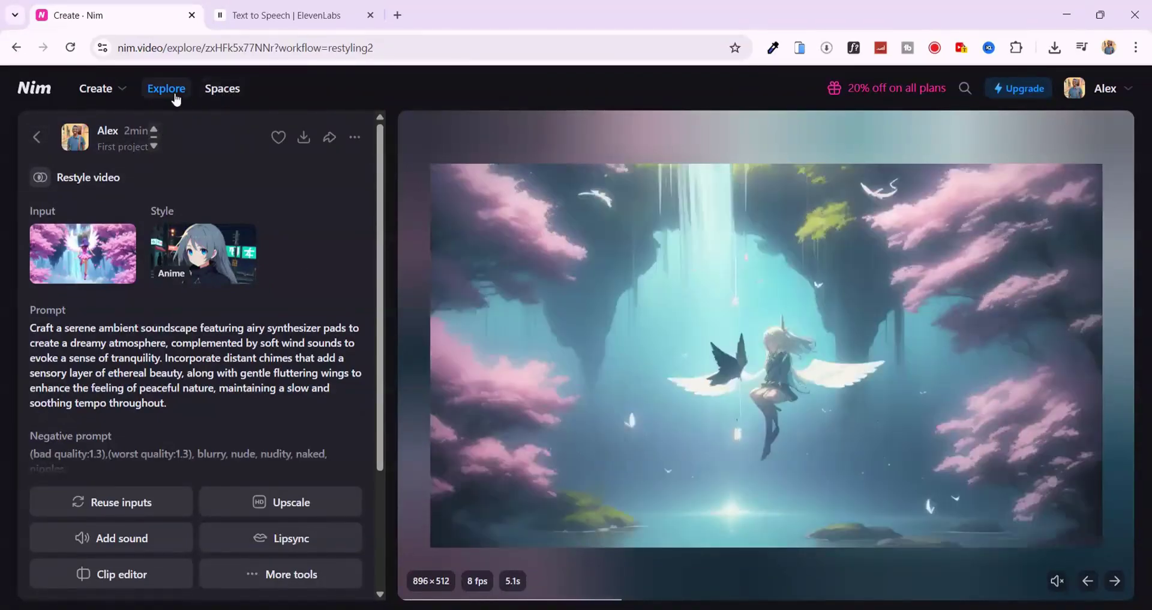
# Open the Explore feed and scroll through the community videos to the shark-dog clip
pyautogui.click(163, 96)
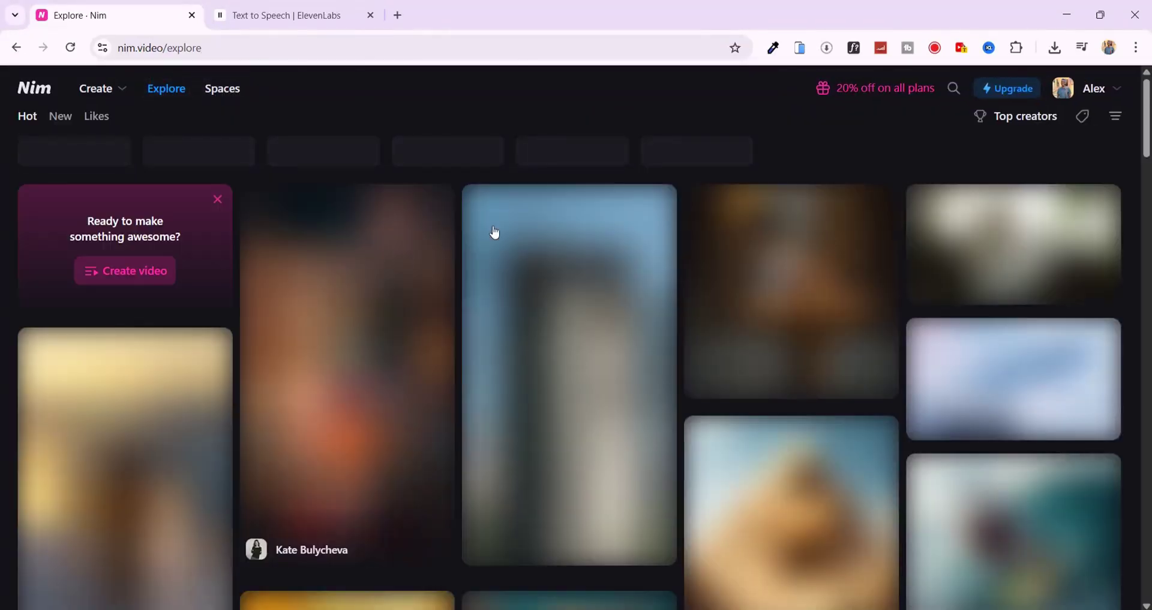
pyautogui.scroll(-1, 321, 330)
pyautogui.scroll(-7, 322, 331)
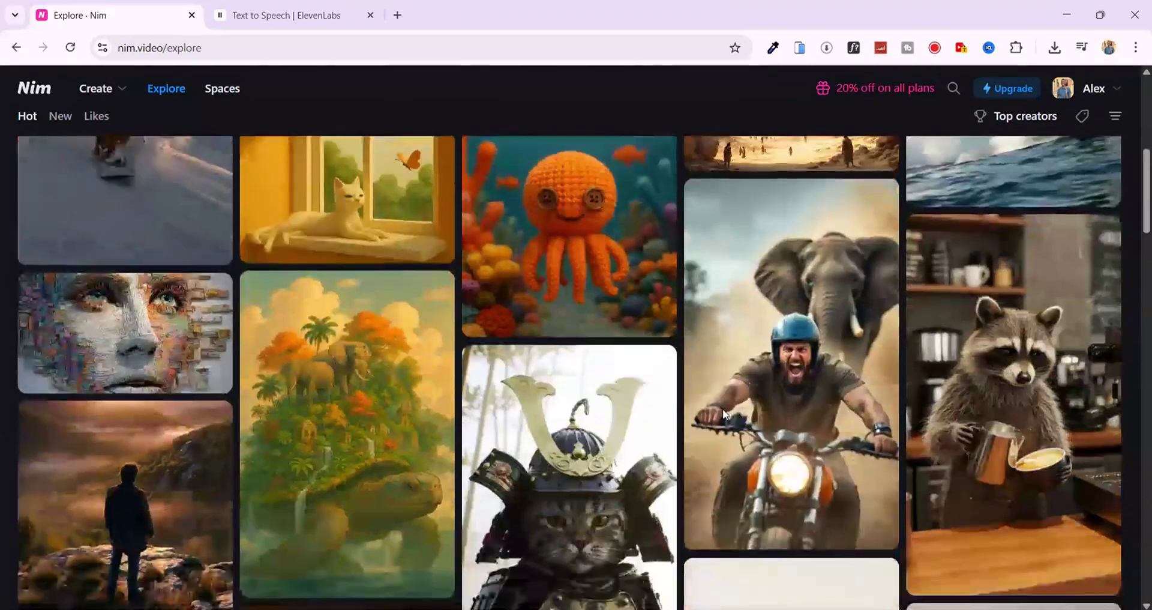
pyautogui.scroll(-4, 406, 397)
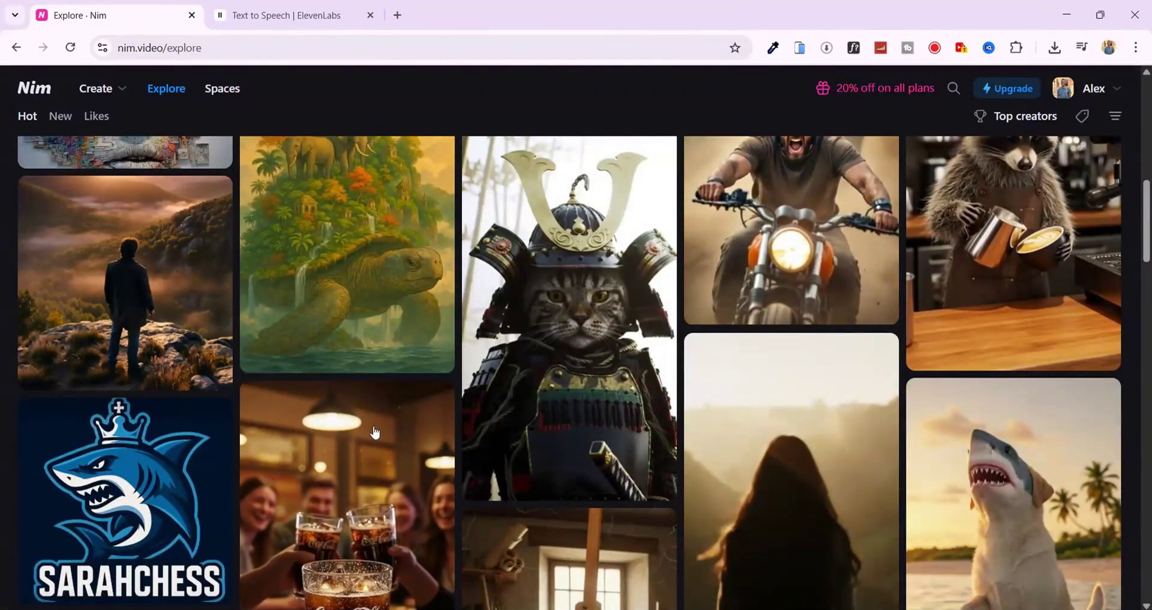
pyautogui.scroll(-5, 375, 432)
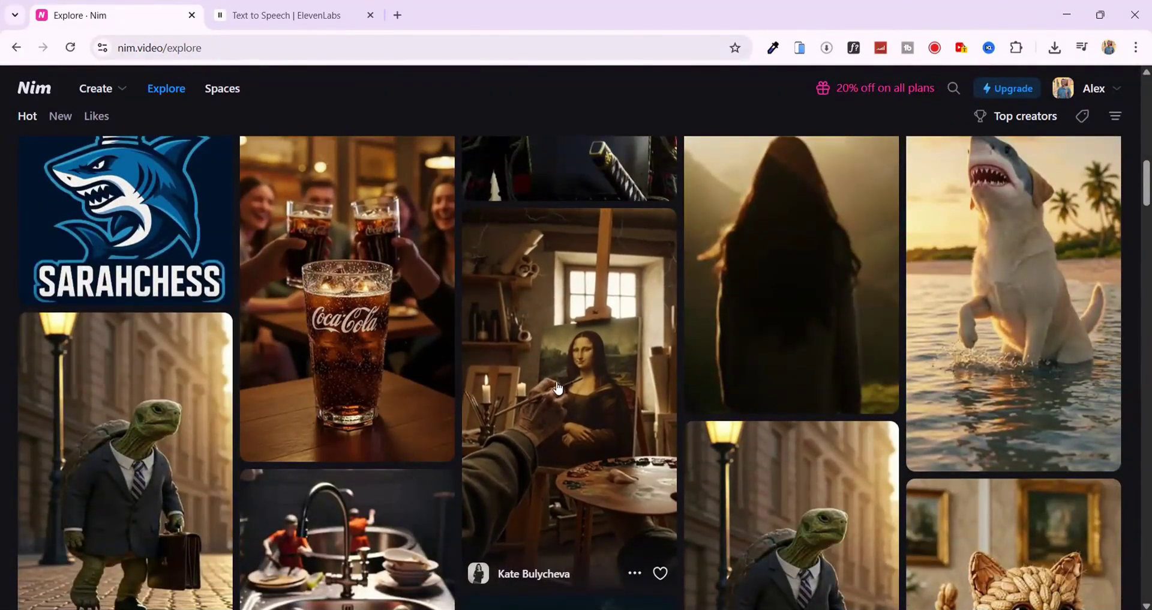
pyautogui.scroll(3, 960, 360)
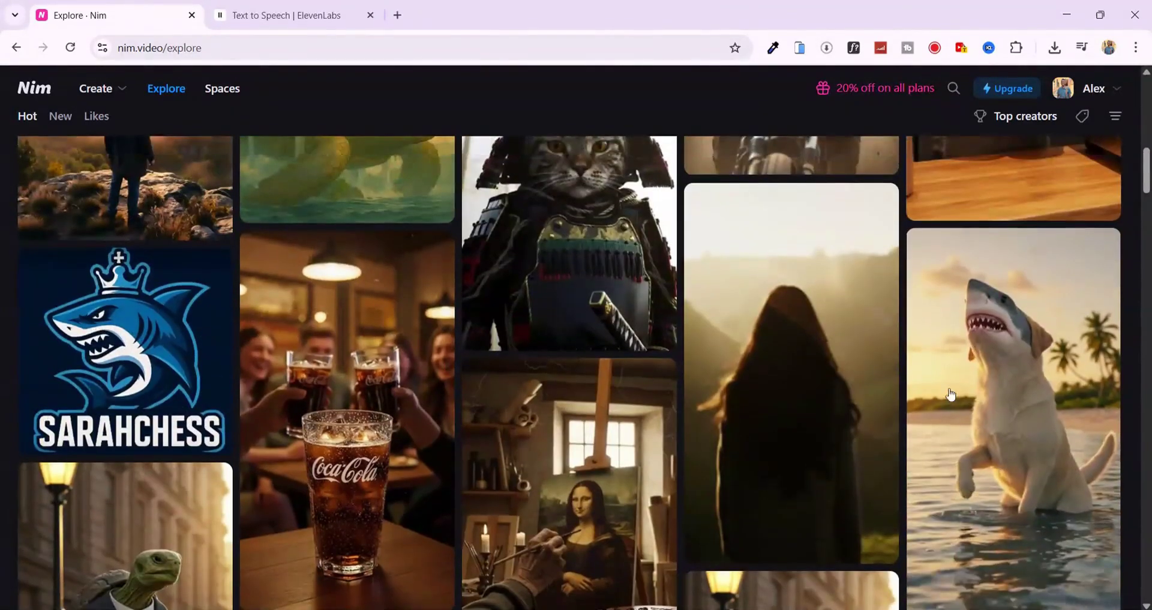
# Open the shark-dog beach video and send its Describe output to text-to-video
pyautogui.click(994, 408)
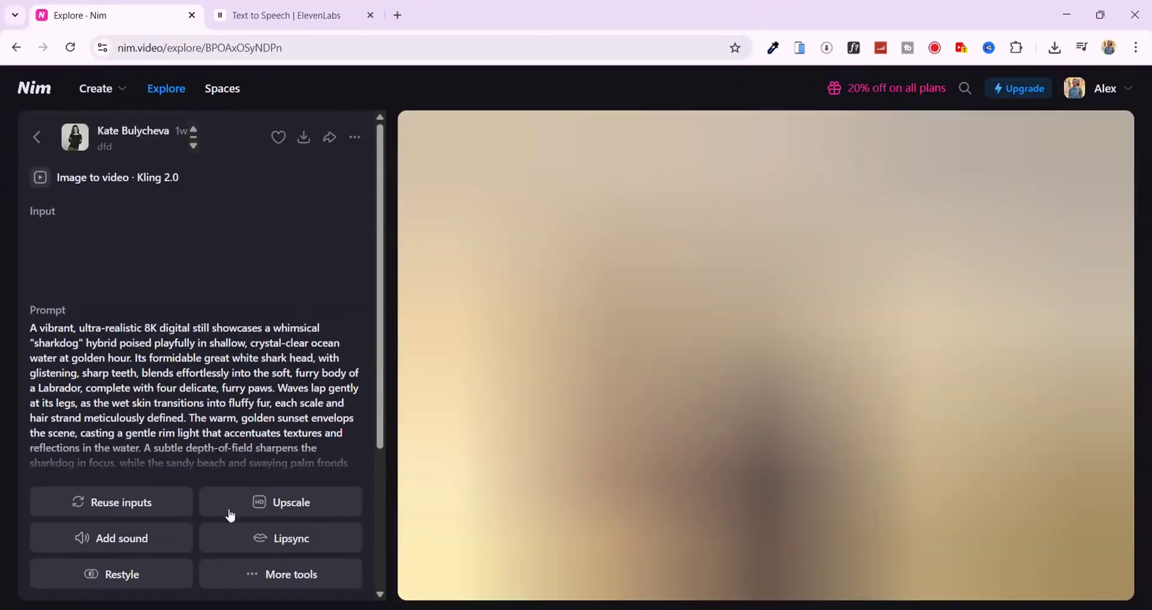
pyautogui.click(284, 576)
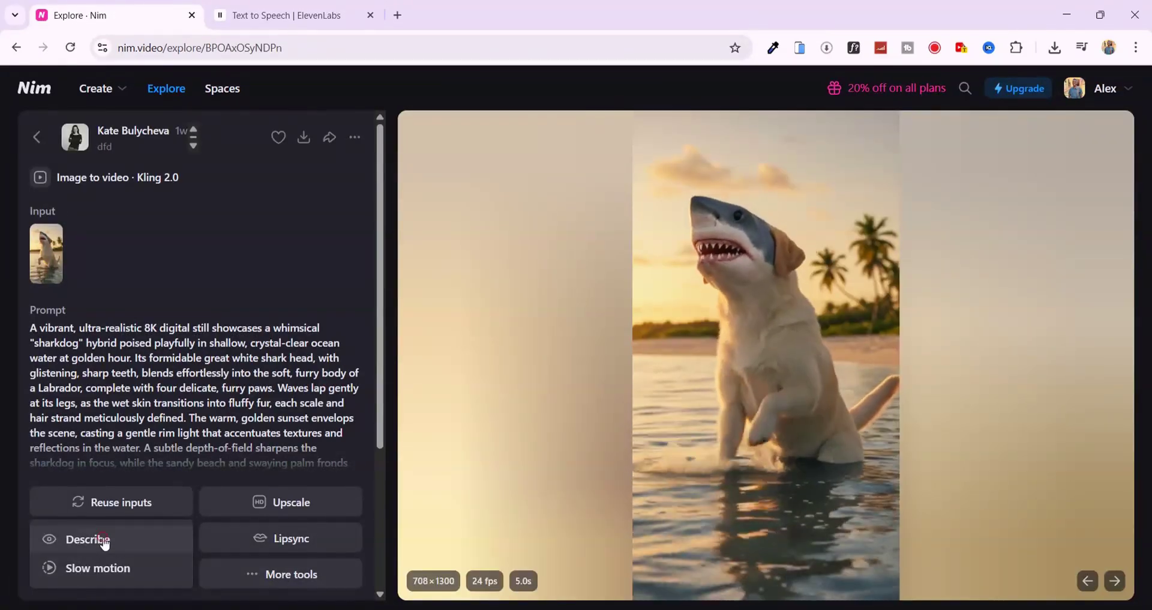
pyautogui.click(101, 540)
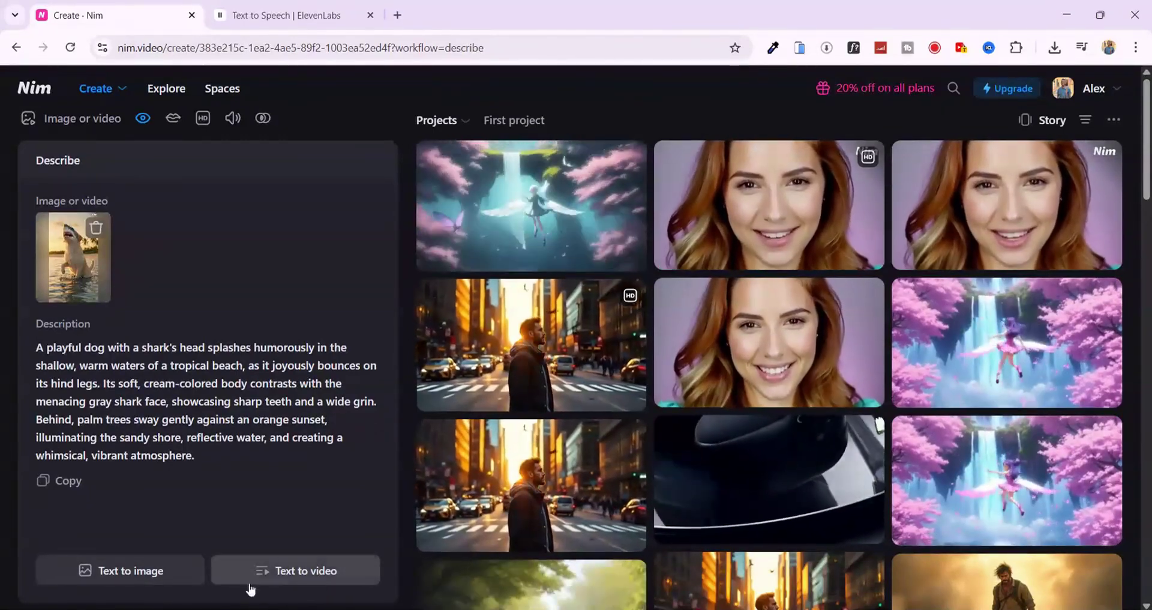
pyautogui.click(298, 573)
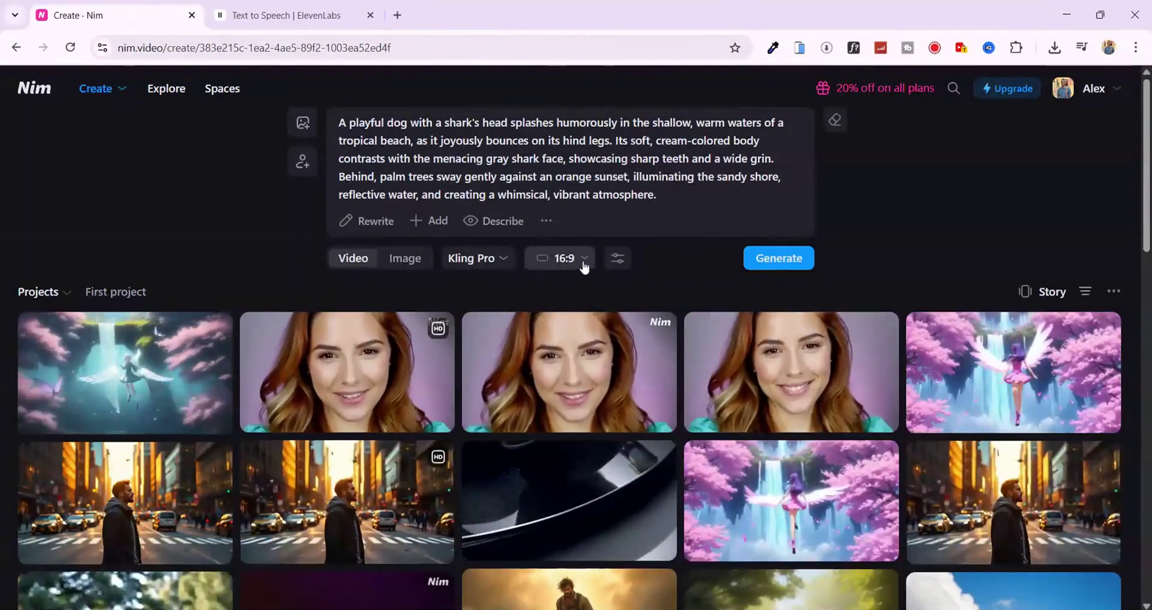
# Generate it as a vertical 9:16 Kling Pro video and open the 720×1280 result
pyautogui.click(586, 263)
pyautogui.click(568, 318)
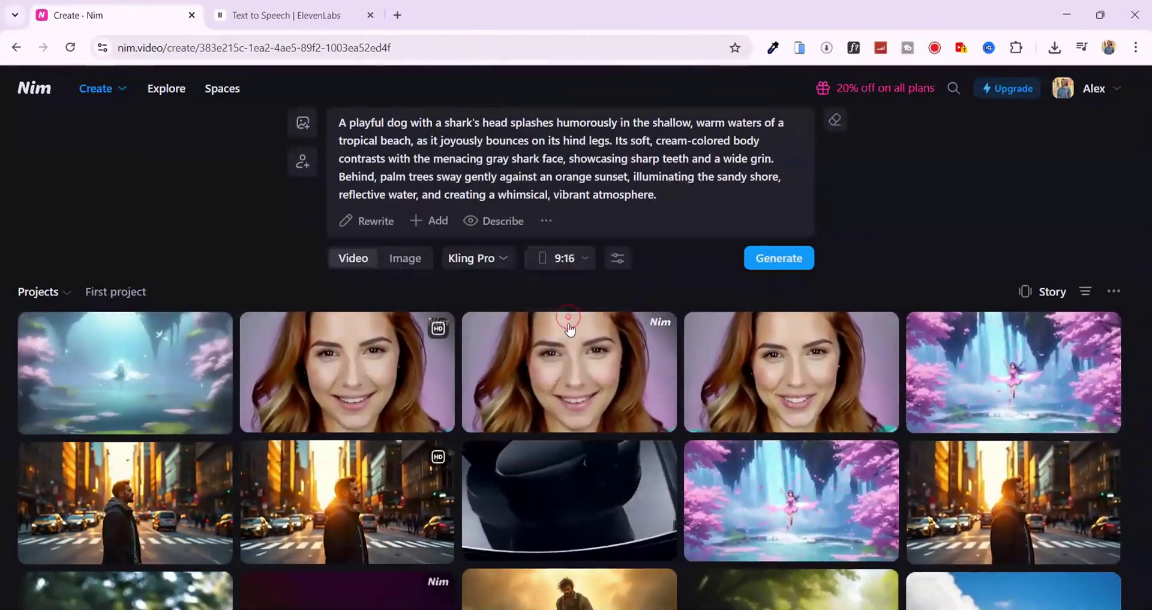
pyautogui.click(777, 259)
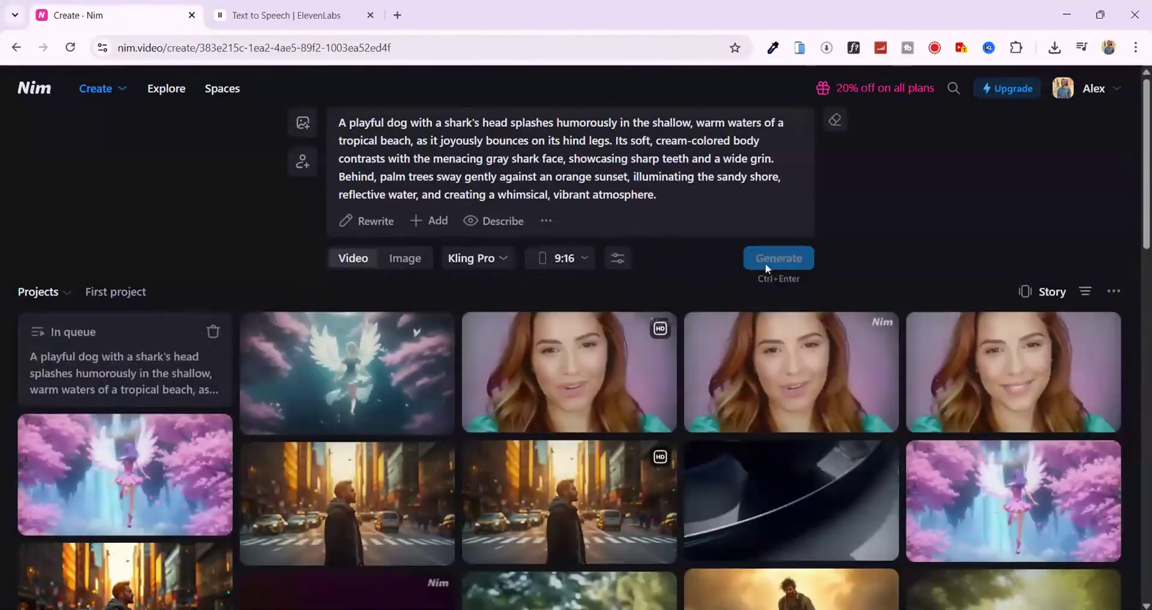
pyautogui.click(114, 466)
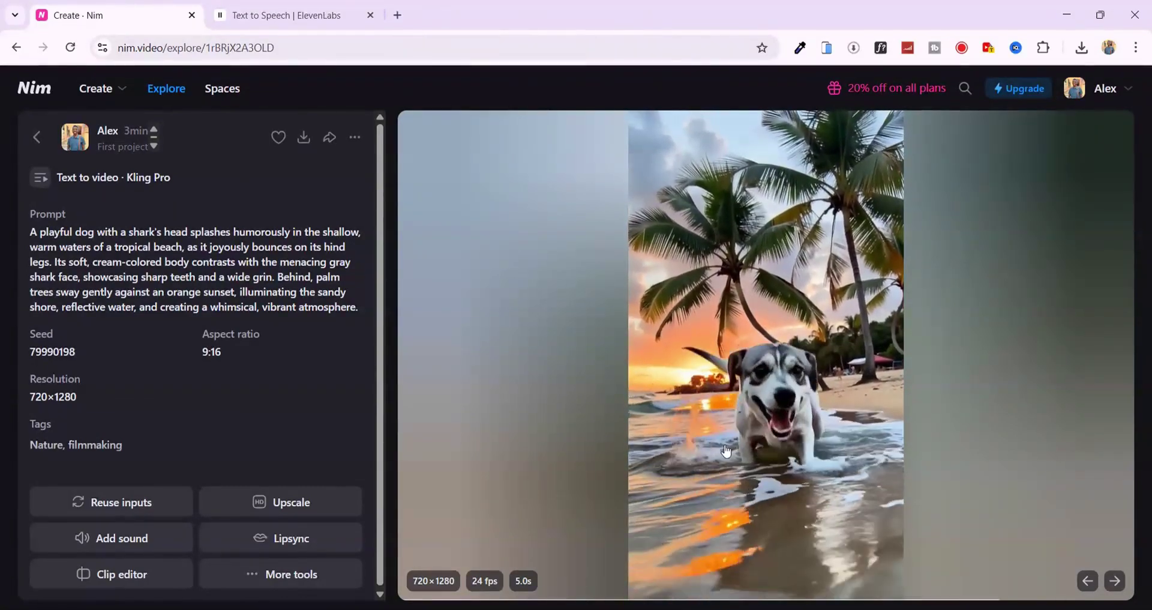
# Open the Upgrade page and review the subscription plans, including the free plan's $1 welcome offer
pyautogui.click(36, 135)
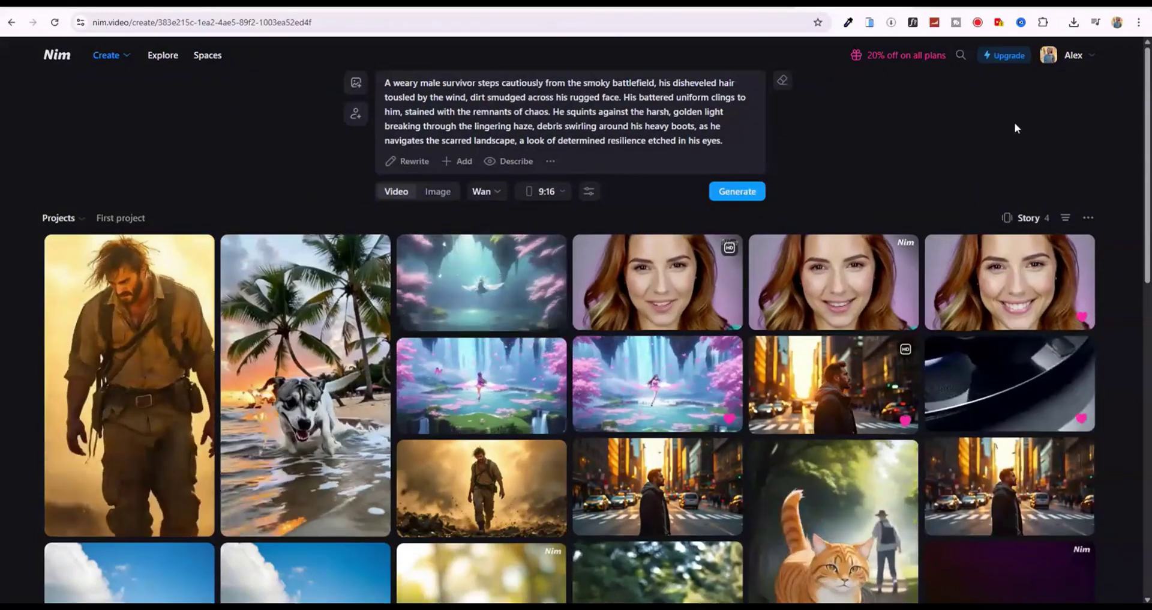
pyautogui.click(1001, 56)
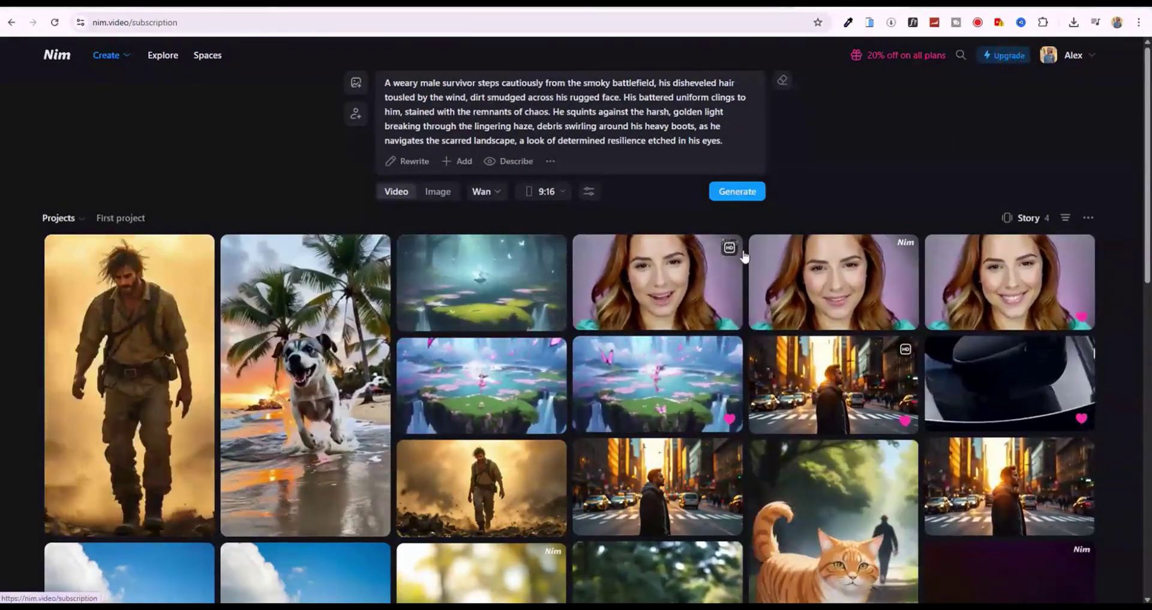
pyautogui.scroll(-1, 188, 318)
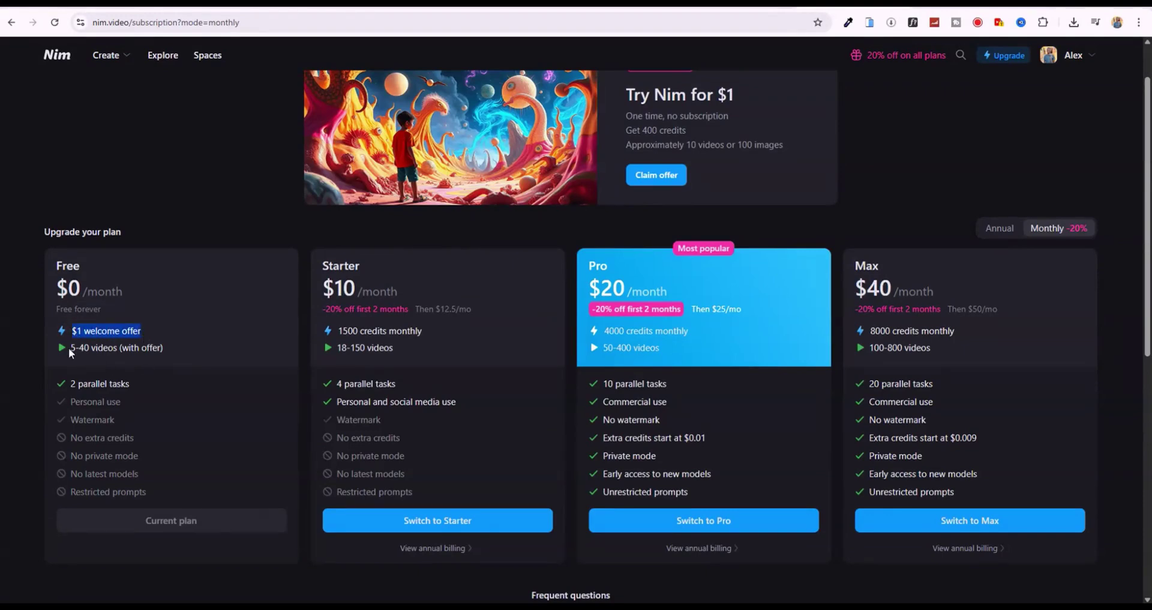
pyautogui.moveTo(70, 347); pyautogui.dragTo(133, 347)
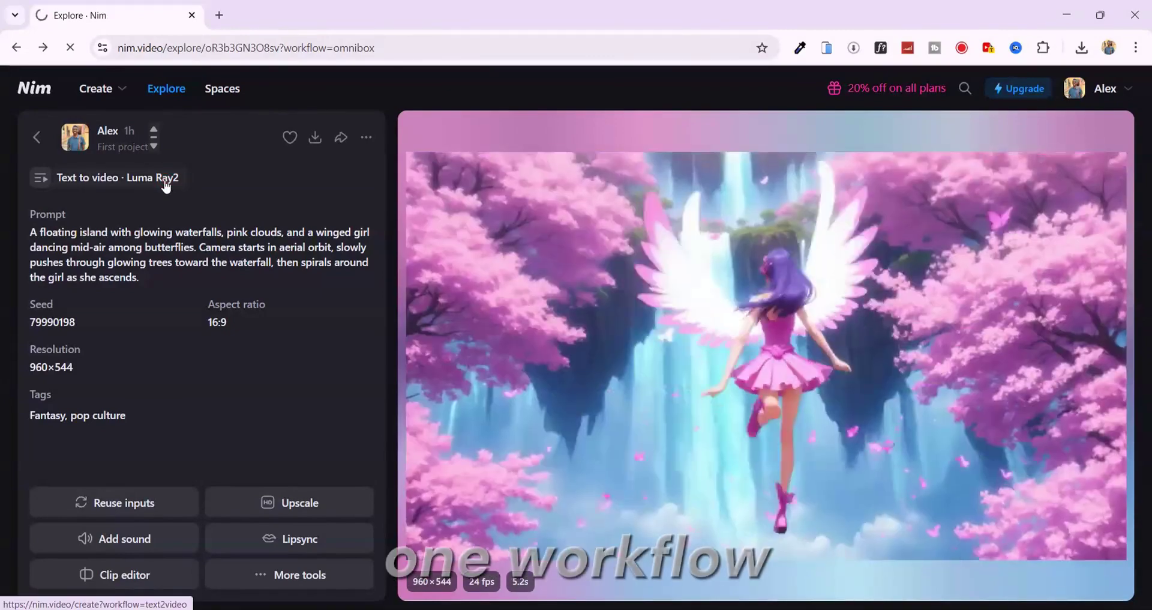
# Reopen the Luma Ray2 text-to-video workspace with the shark-dog prompt and show the Kling Pro model list
pyautogui.click(166, 186)
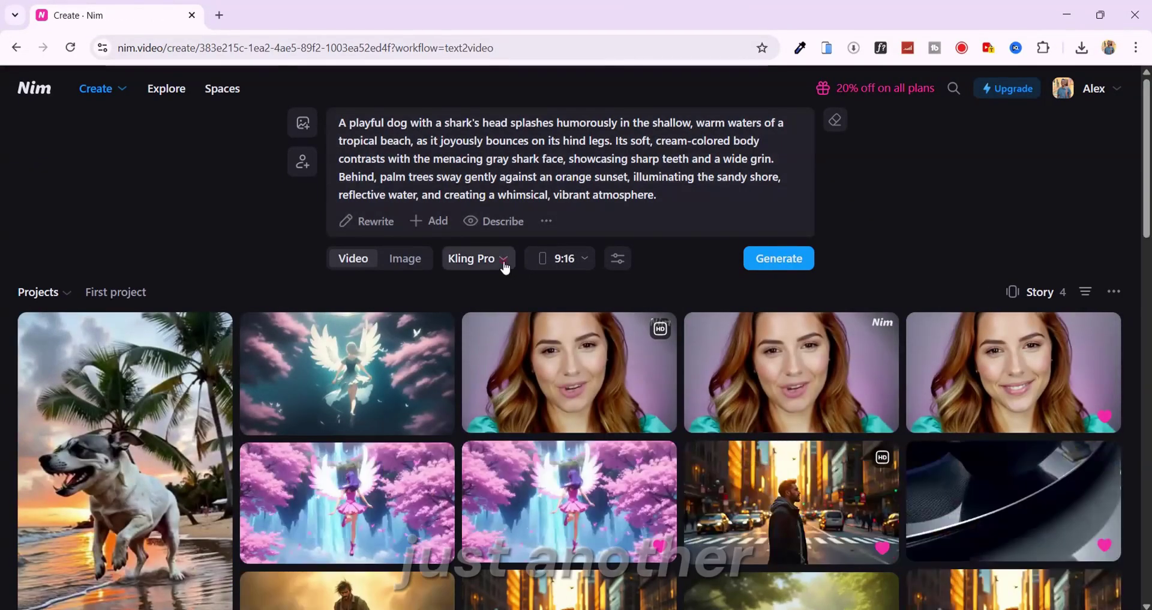
pyautogui.click(504, 263)
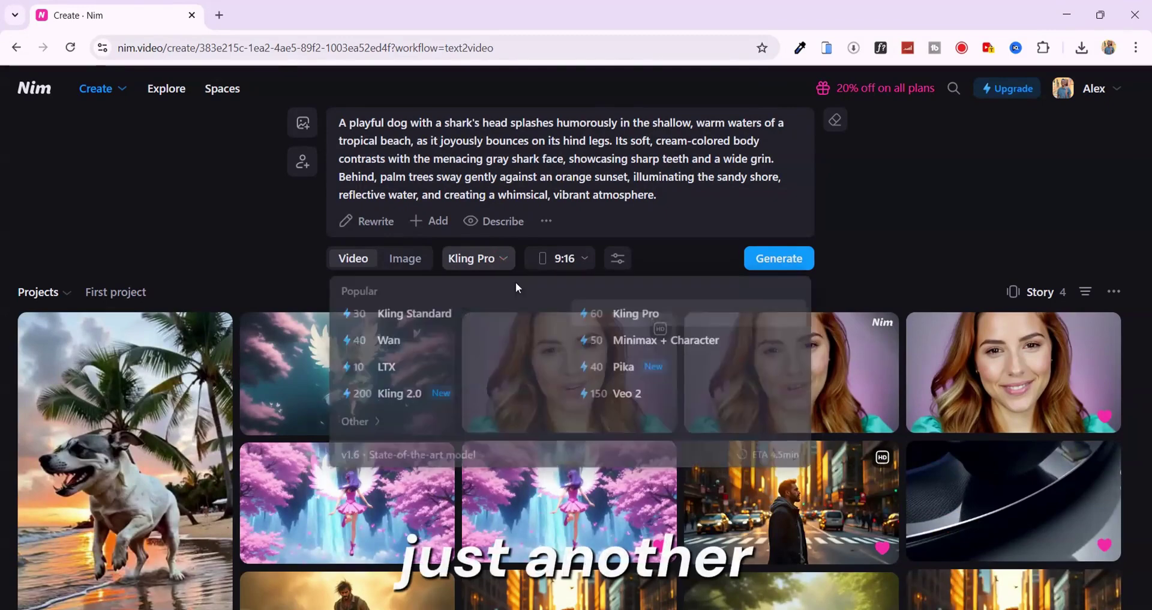